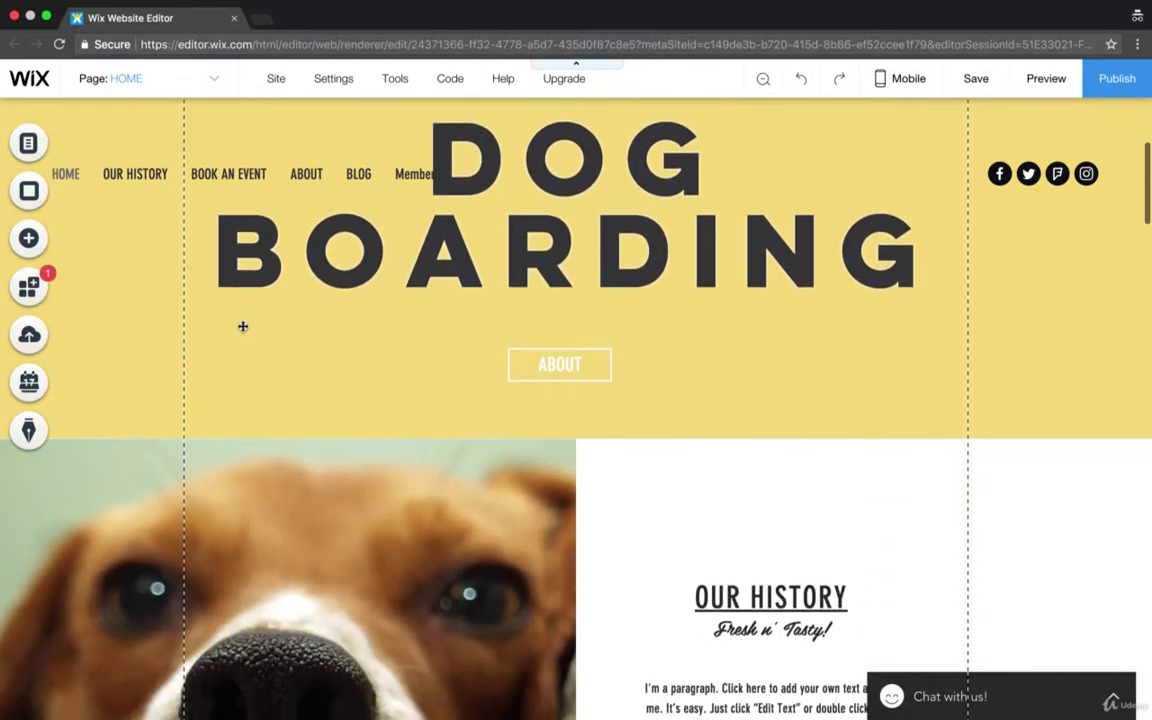
- Scroll down through the dog boarding home page and back up
{"action": "scroll", "coordinate": [242, 326], "scroll_direction": "down", "scroll_amount": 8}
{"action": "scroll", "coordinate": [242, 326], "scroll_direction": "down", "scroll_amount": 10}
{"action": "scroll", "coordinate": [242, 326], "scroll_direction": "down", "scroll_amount": 1}
{"action": "scroll", "coordinate": [242, 326], "scroll_direction": "down", "scroll_amount": 3}
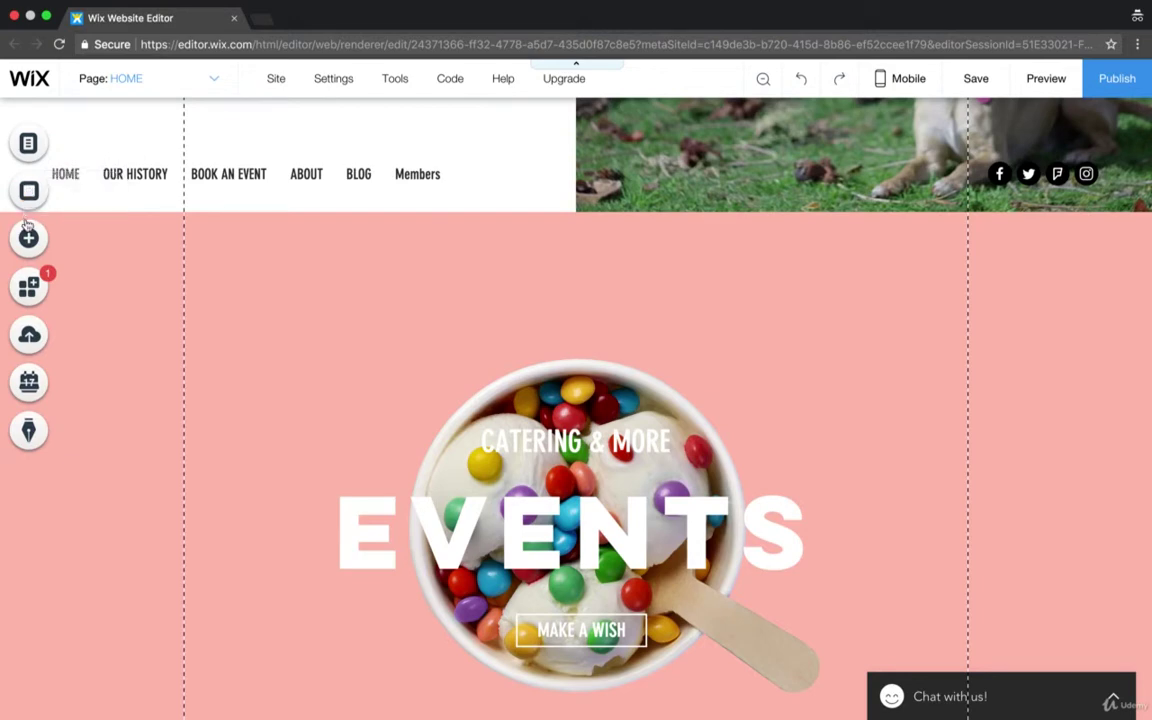
{"action": "scroll", "coordinate": [458, 134], "scroll_direction": "up", "scroll_amount": 20}
{"action": "scroll", "coordinate": [408, 131], "scroll_direction": "up", "scroll_amount": 5}
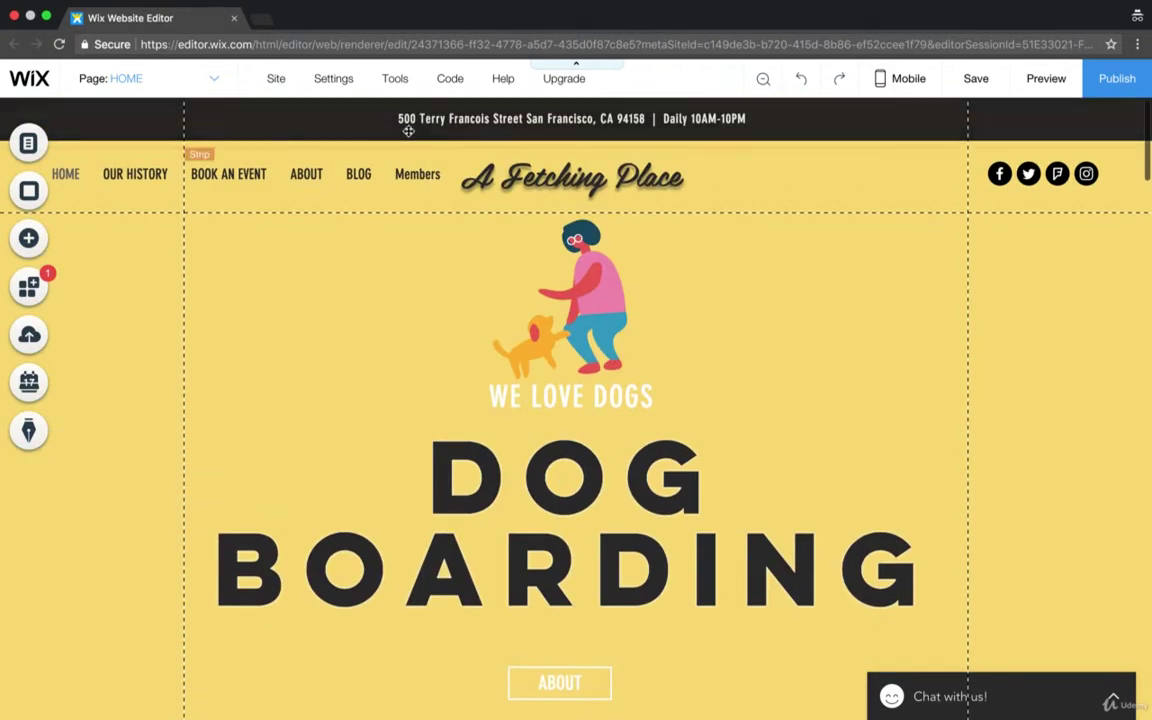
- Open the Wix App Market and browse its featured apps
{"action": "left_click", "coordinate": [28, 290]}
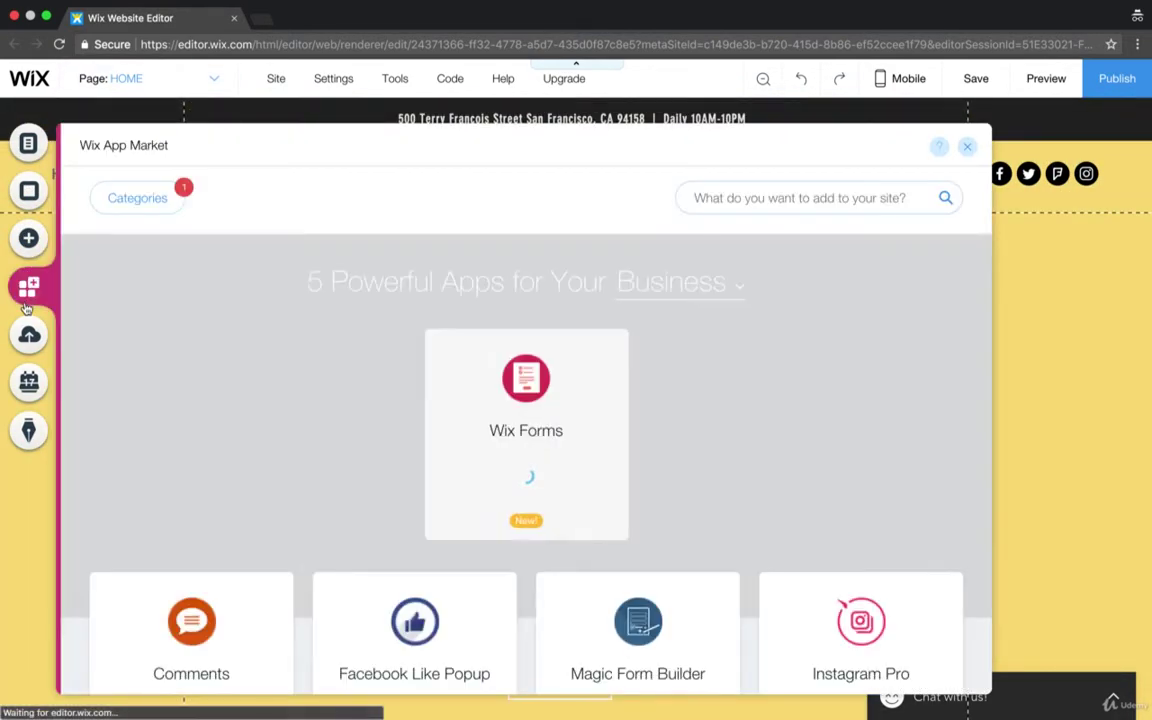
{"action": "scroll", "coordinate": [356, 396], "scroll_direction": "down", "scroll_amount": 2}
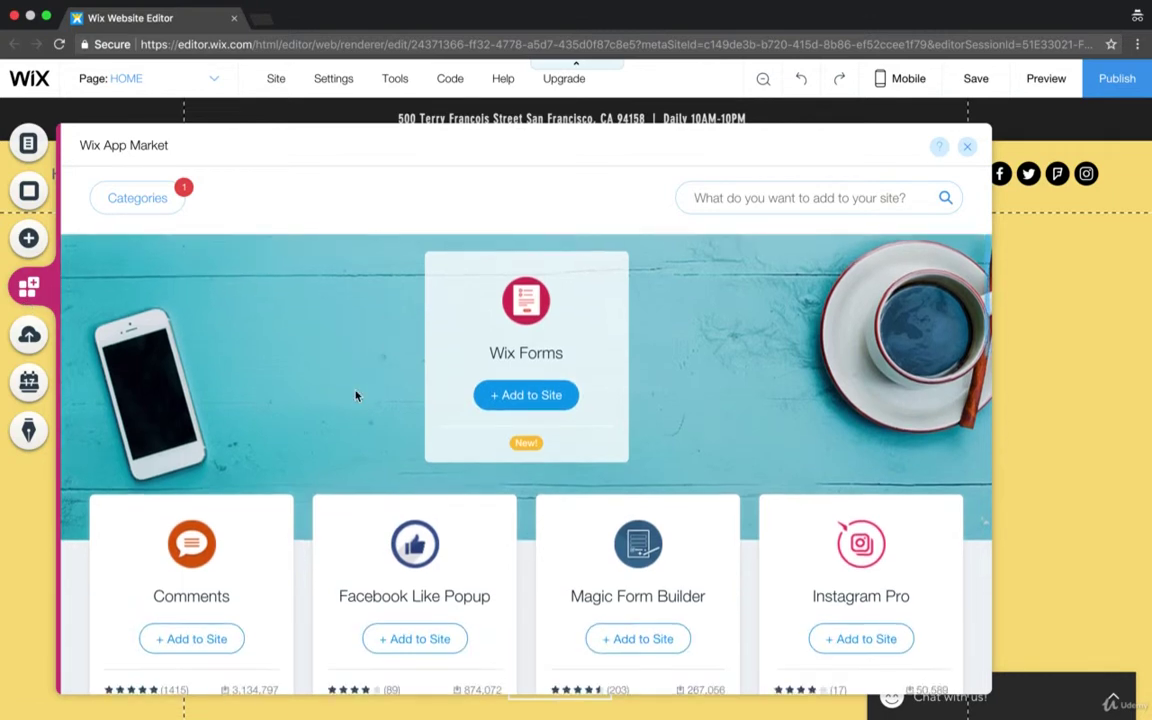
{"action": "scroll", "coordinate": [620, 265], "scroll_direction": "down", "scroll_amount": 4}
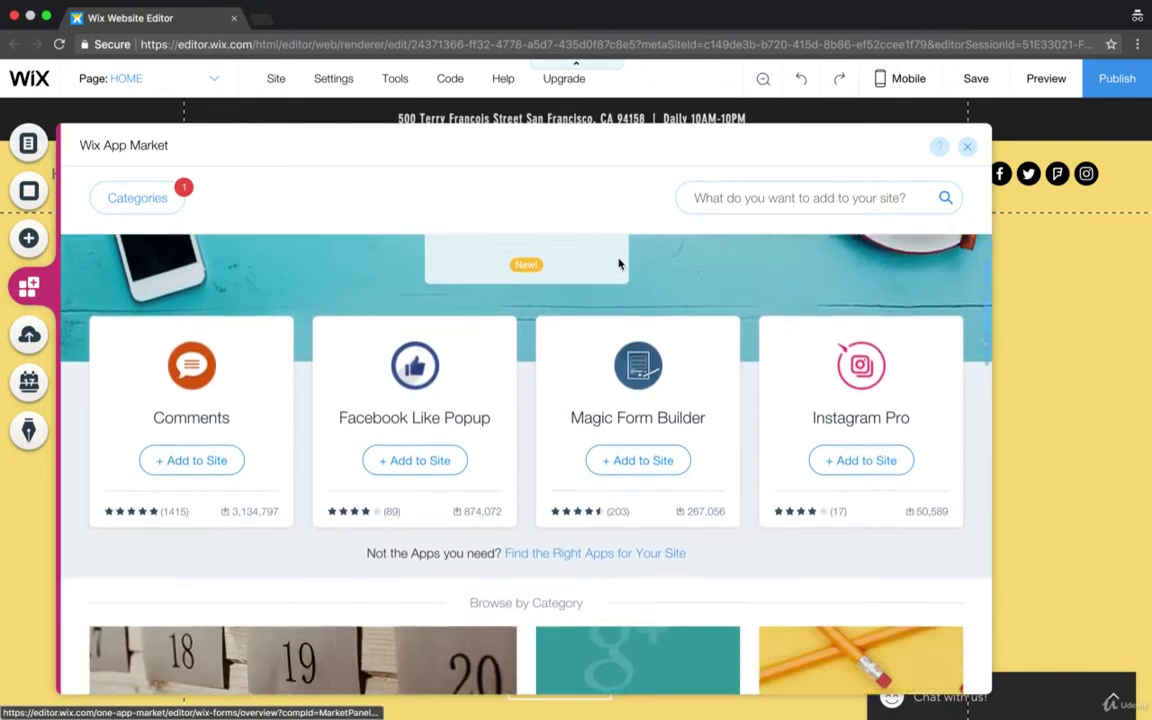
{"action": "scroll", "coordinate": [620, 265], "scroll_direction": "down", "scroll_amount": 5}
{"action": "scroll", "coordinate": [640, 240], "scroll_direction": "up", "scroll_amount": 10}
- Search the App Market for 'bookings' and open the installed Wix Bookings app
{"action": "left_click", "coordinate": [755, 198]}
{"action": "type", "text": "b"}
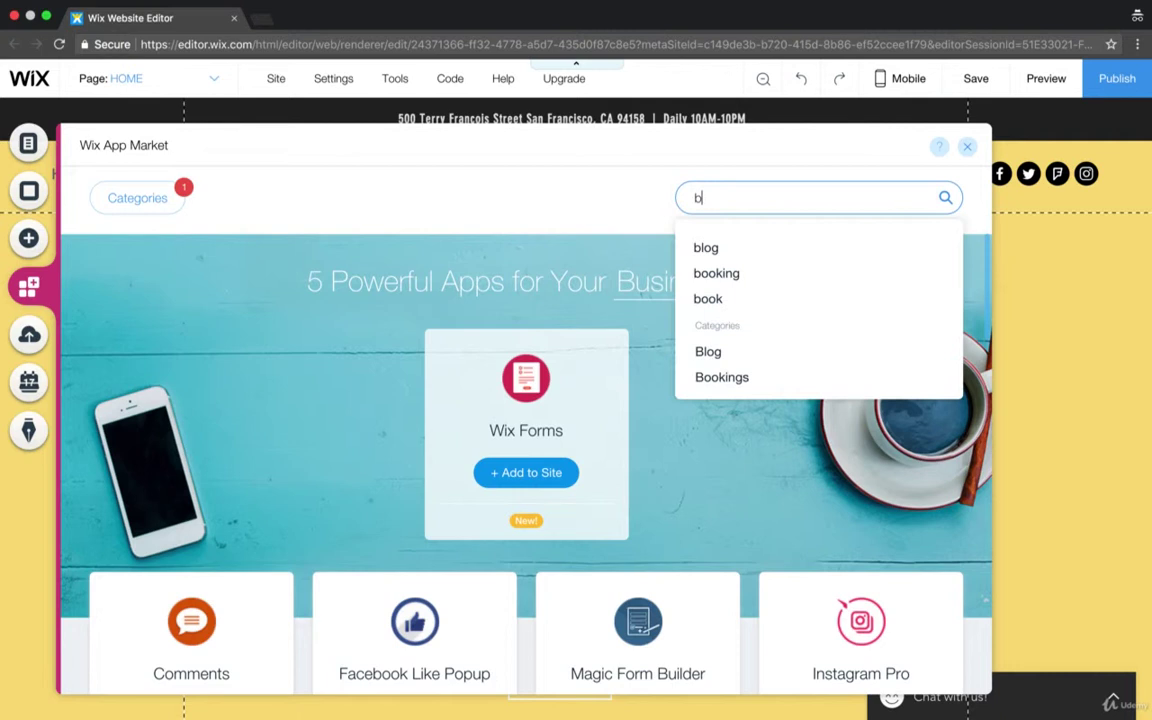
{"action": "type", "text": "ookings"}
{"action": "key", "text": "Return"}
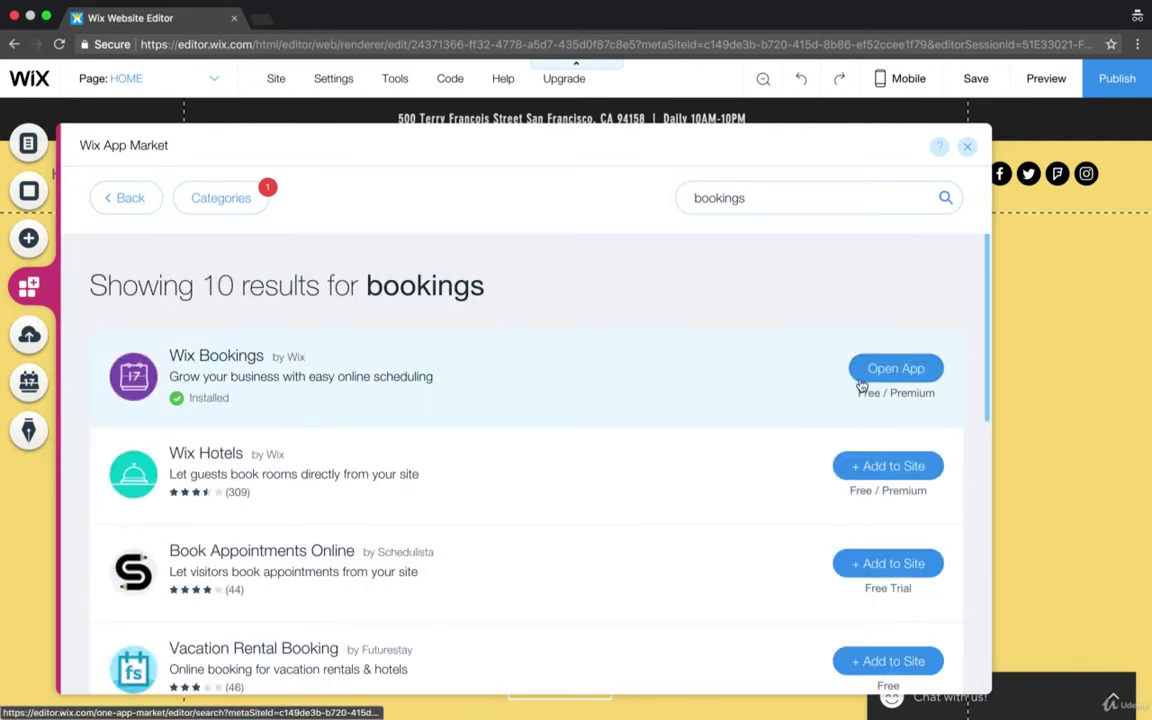
{"action": "left_click", "coordinate": [868, 377]}
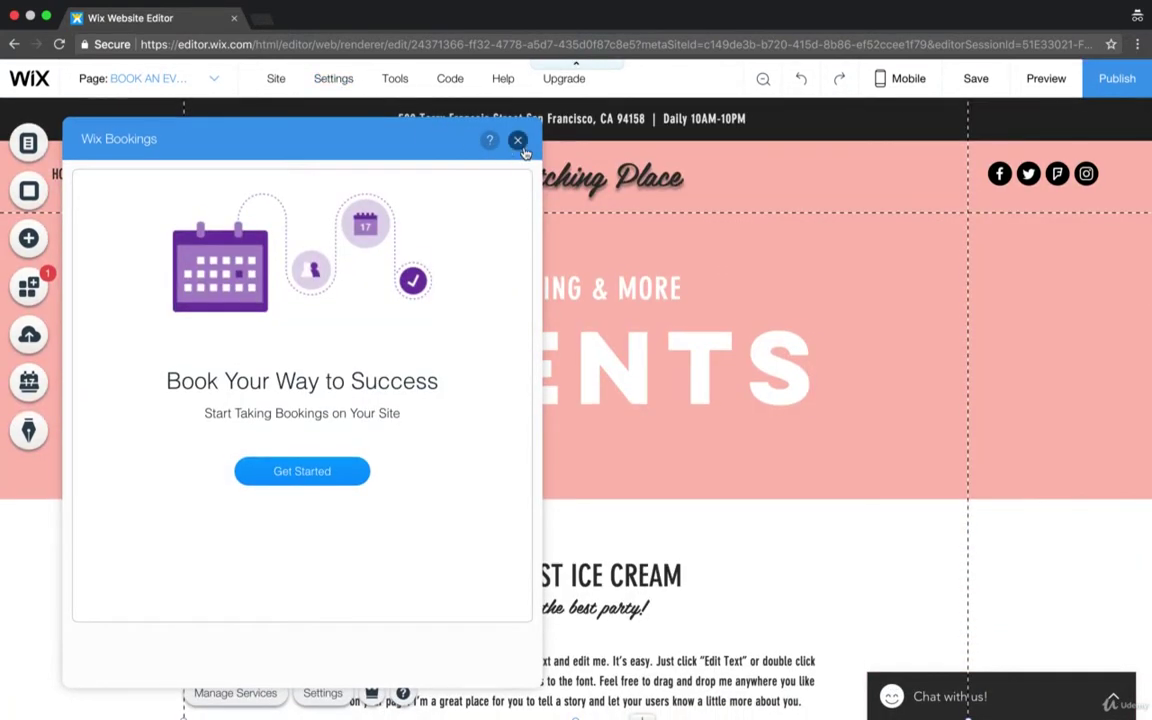
- Close the Wix Bookings welcome panel and scroll down to the Ice Cream Cart service listing
{"action": "left_click", "coordinate": [518, 141]}
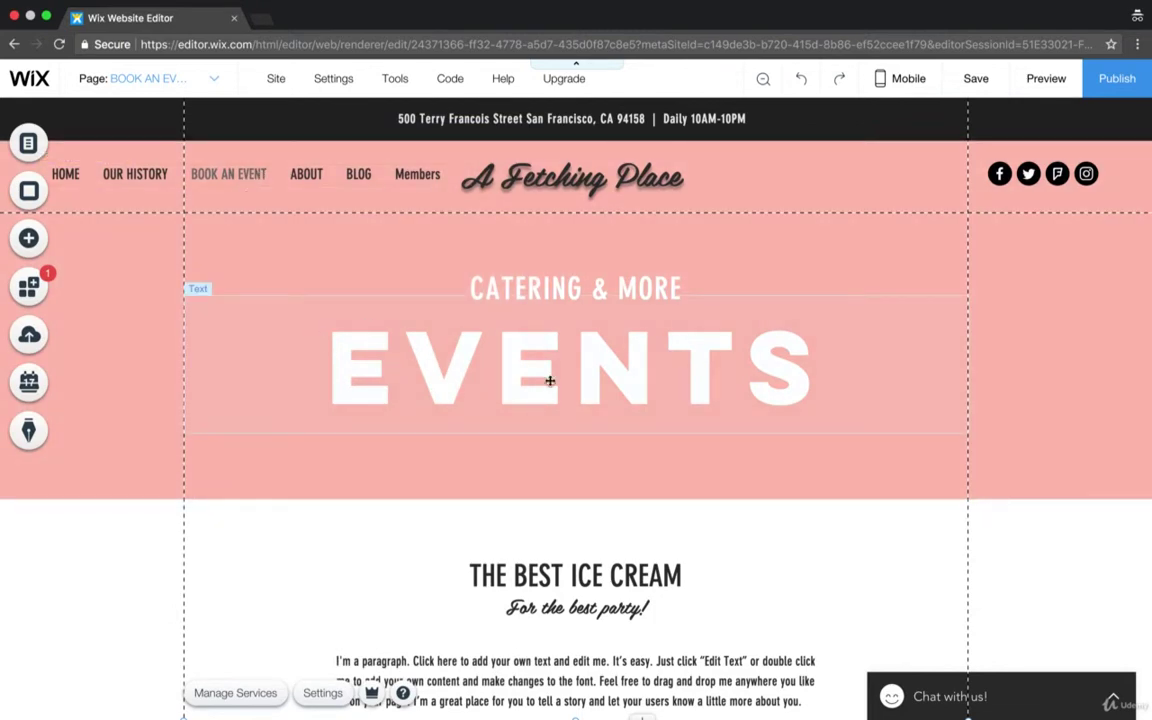
{"action": "scroll", "coordinate": [550, 380], "scroll_direction": "down", "scroll_amount": 1}
{"action": "scroll", "coordinate": [545, 267], "scroll_direction": "down", "scroll_amount": 1}
{"action": "scroll", "coordinate": [545, 267], "scroll_direction": "down", "scroll_amount": 2}
{"action": "scroll", "coordinate": [433, 318], "scroll_direction": "down", "scroll_amount": 2}
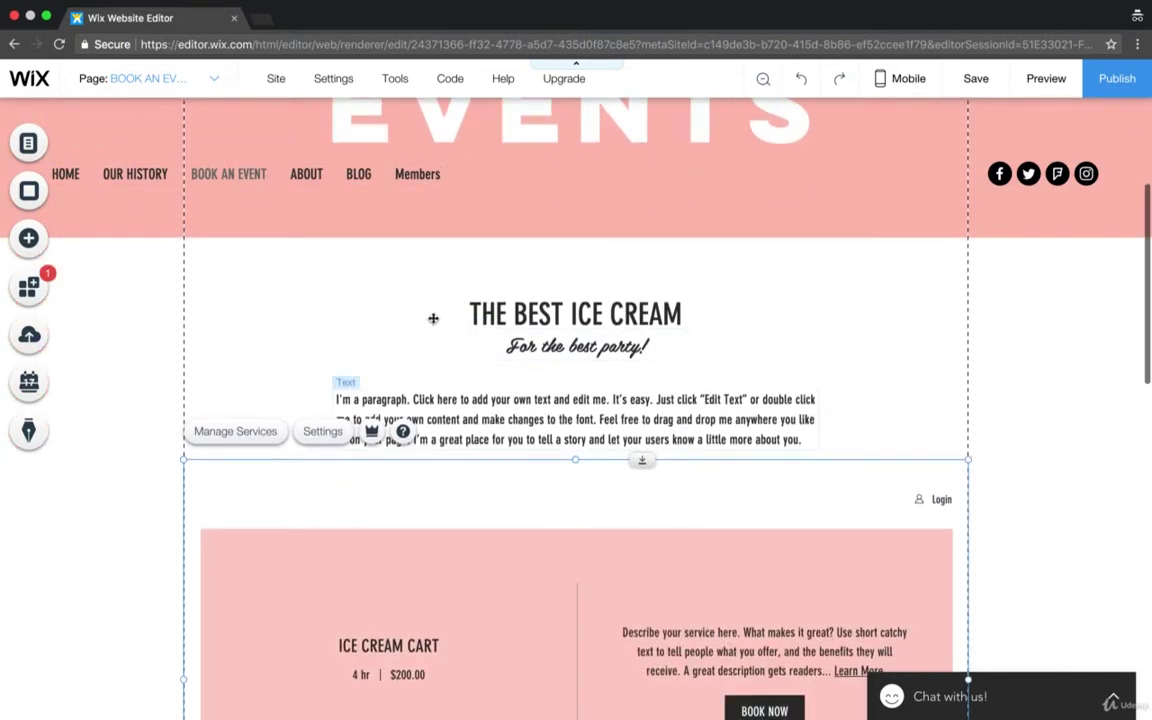
{"action": "scroll", "coordinate": [614, 393], "scroll_direction": "down", "scroll_amount": 3}
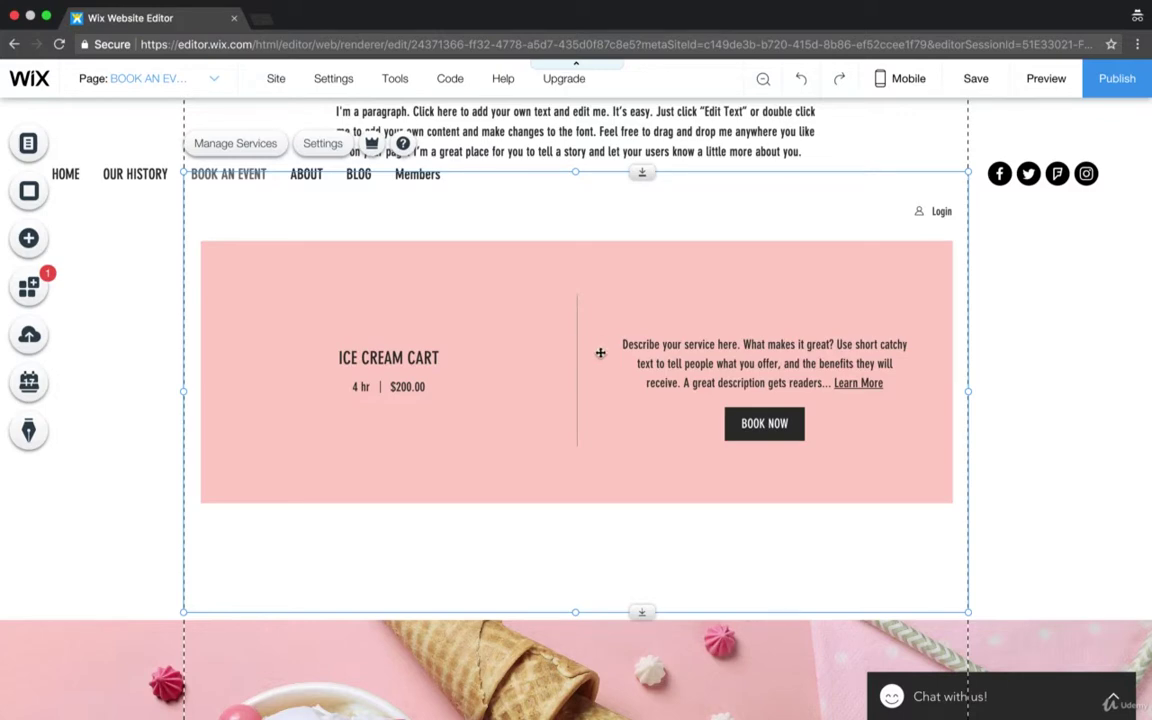
{"action": "scroll", "coordinate": [600, 352], "scroll_direction": "down", "scroll_amount": 3}
{"action": "scroll", "coordinate": [681, 288], "scroll_direction": "up", "scroll_amount": 4}
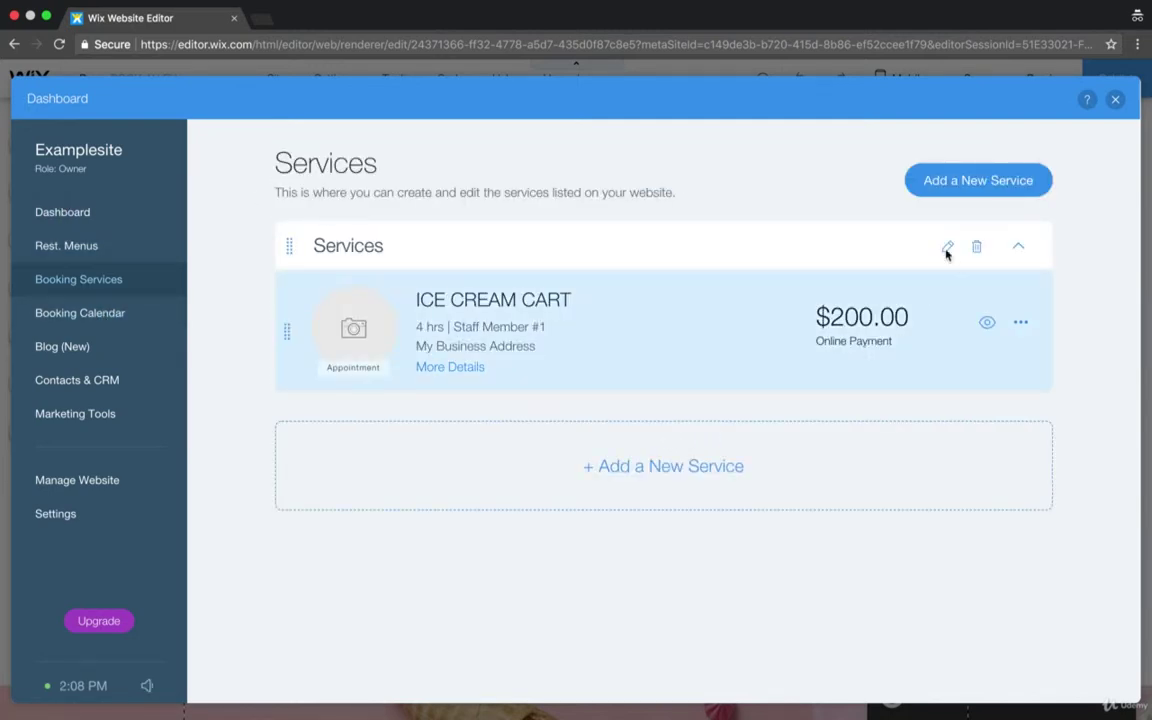
{"action": "mouse_move", "coordinate": [663, 246]}
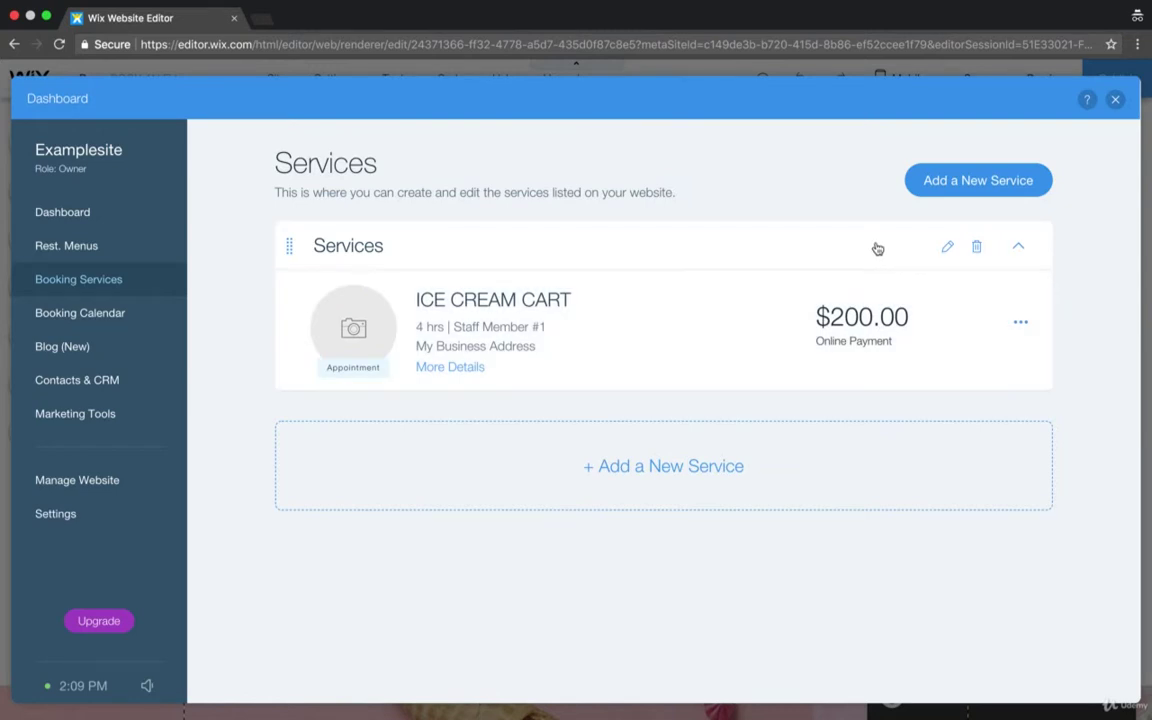
{"action": "left_click", "coordinate": [843, 321]}
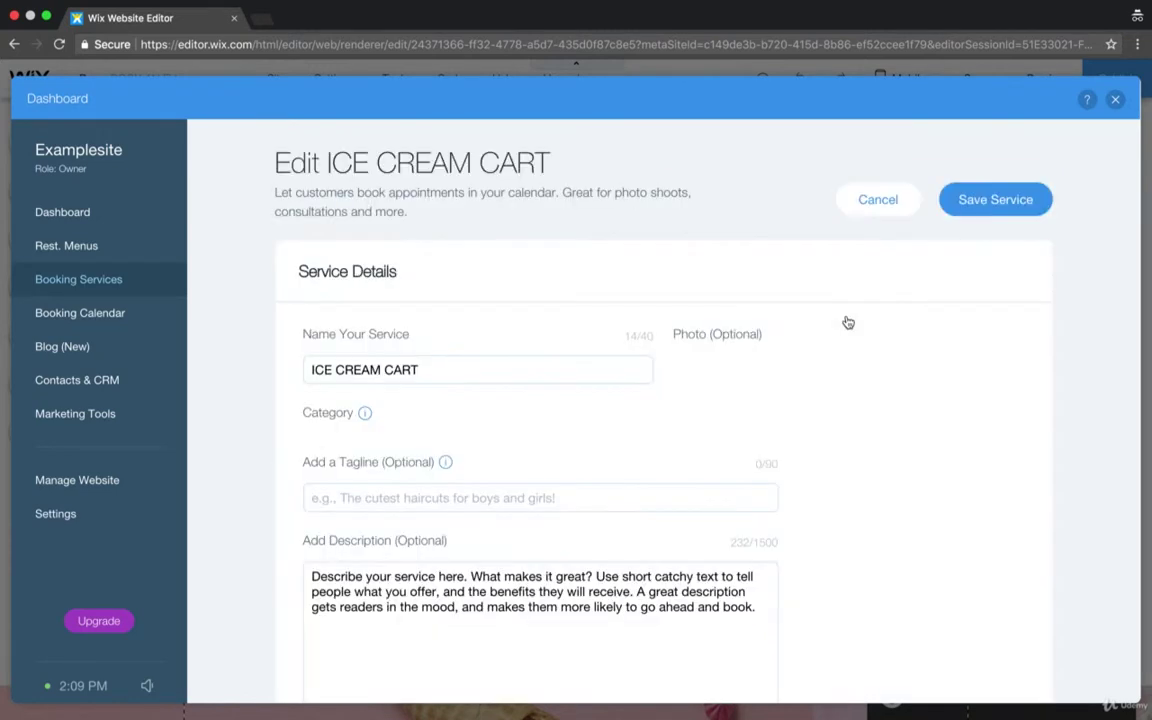
{"action": "scroll", "coordinate": [670, 399], "scroll_direction": "down", "scroll_amount": 5}
{"action": "scroll", "coordinate": [670, 399], "scroll_direction": "down", "scroll_amount": 2}
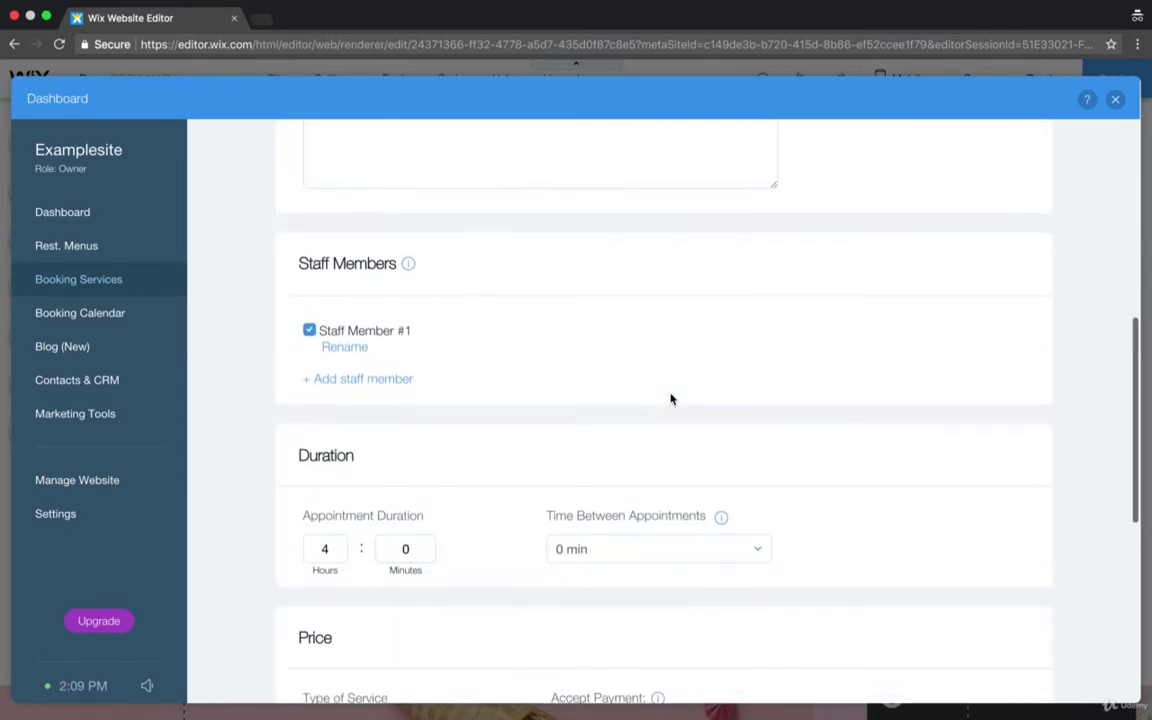
{"action": "scroll", "coordinate": [670, 399], "scroll_direction": "down", "scroll_amount": 1}
{"action": "scroll", "coordinate": [670, 399], "scroll_direction": "down", "scroll_amount": 5}
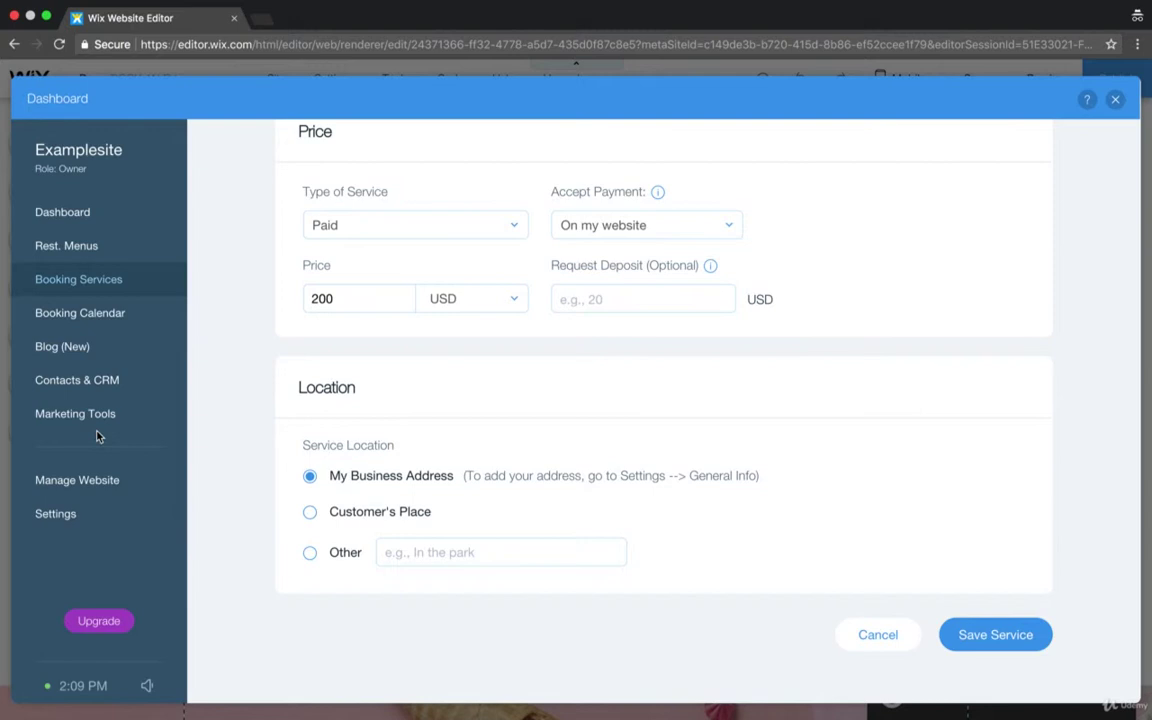
{"action": "left_click", "coordinate": [111, 313]}
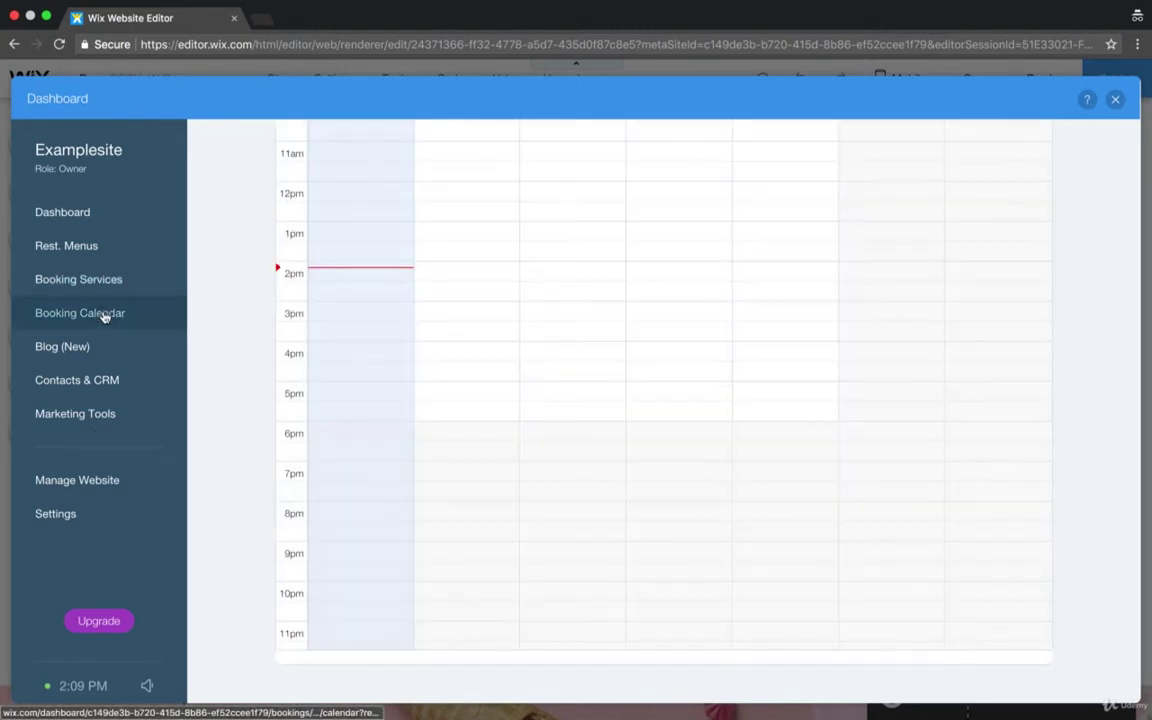
{"action": "scroll", "coordinate": [440, 409], "scroll_direction": "up", "scroll_amount": 2}
{"action": "scroll", "coordinate": [440, 409], "scroll_direction": "up", "scroll_amount": 5}
{"action": "scroll", "coordinate": [440, 409], "scroll_direction": "up", "scroll_amount": 5}
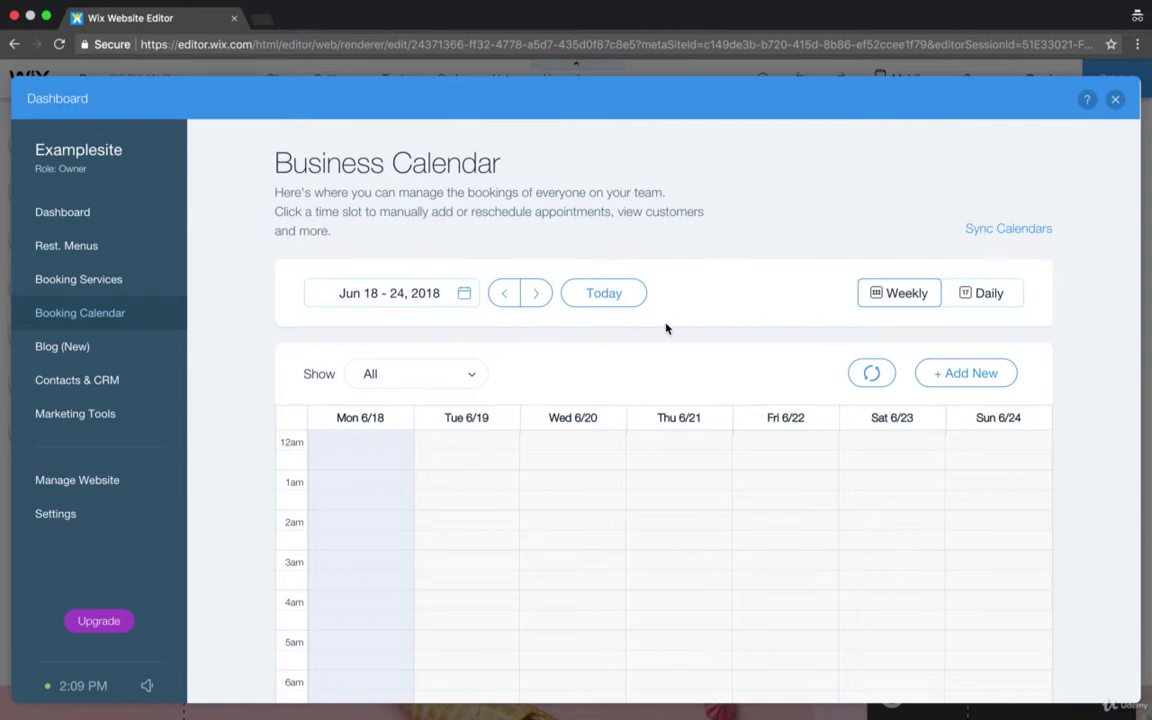
{"action": "left_click", "coordinate": [1116, 101]}
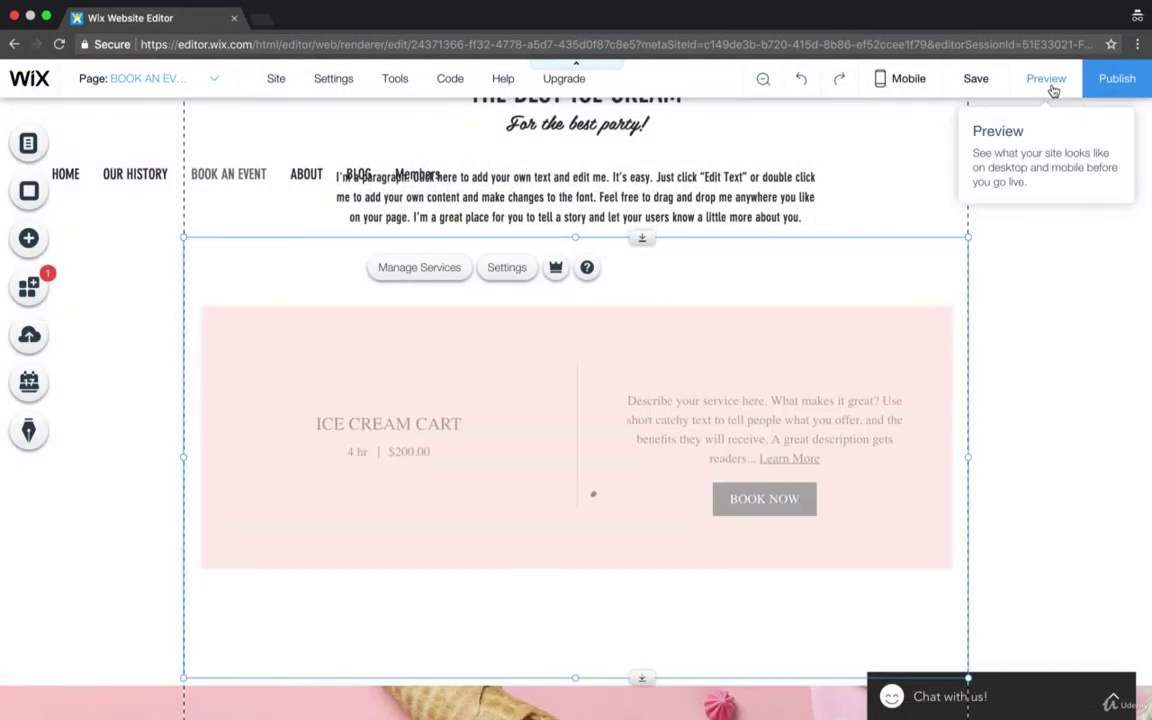
- In Preview, book the Ice Cream Cart for Wednesday 20 June at 10:30 am
{"action": "left_click", "coordinate": [1049, 82]}
{"action": "left_click", "coordinate": [767, 538]}
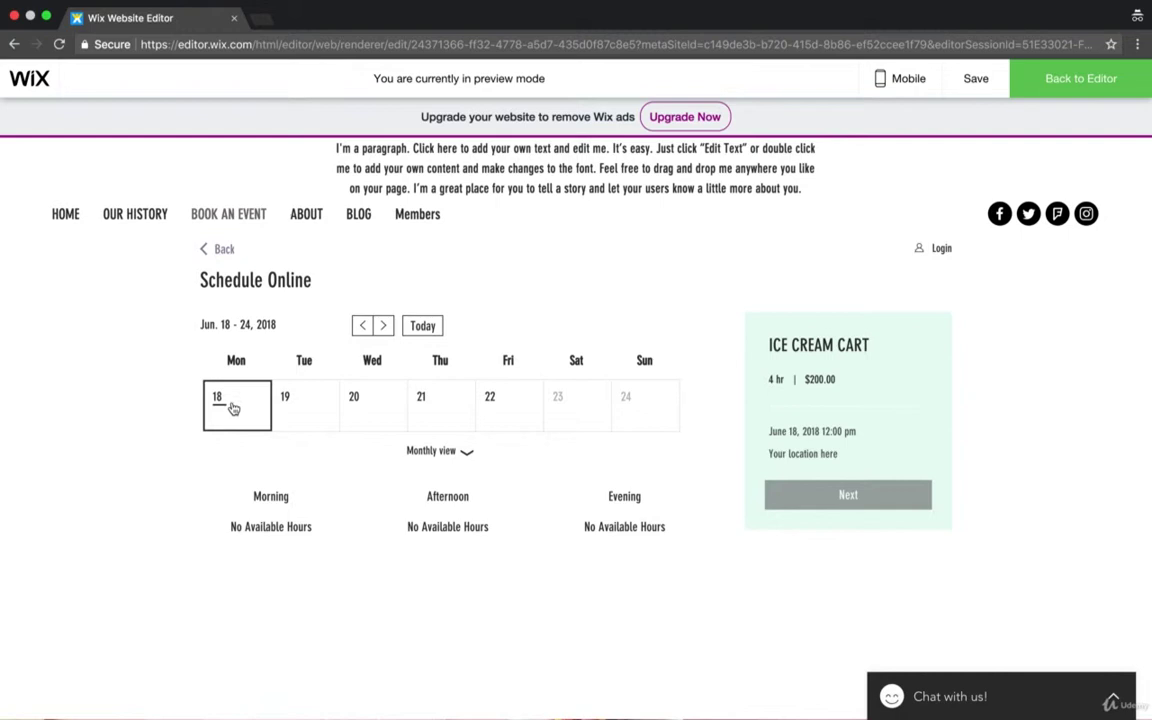
{"action": "left_click", "coordinate": [363, 420]}
{"action": "scroll", "coordinate": [334, 470], "scroll_direction": "down", "scroll_amount": 3}
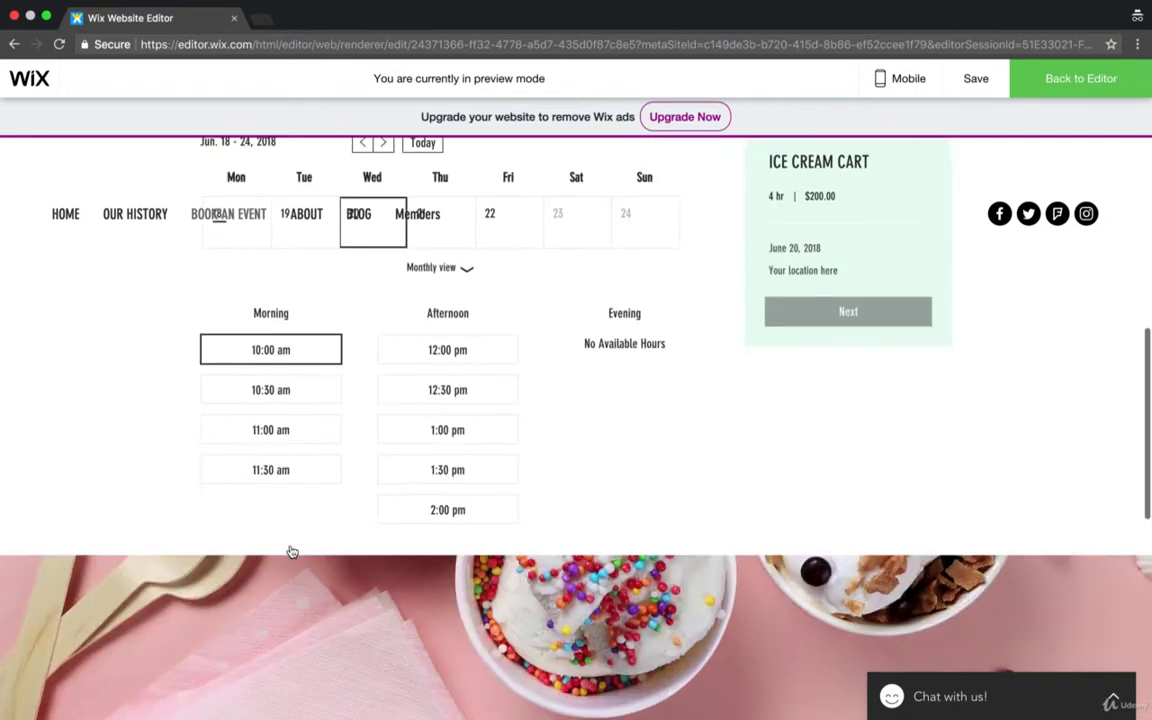
{"action": "left_click", "coordinate": [259, 400]}
{"action": "left_click", "coordinate": [880, 390]}
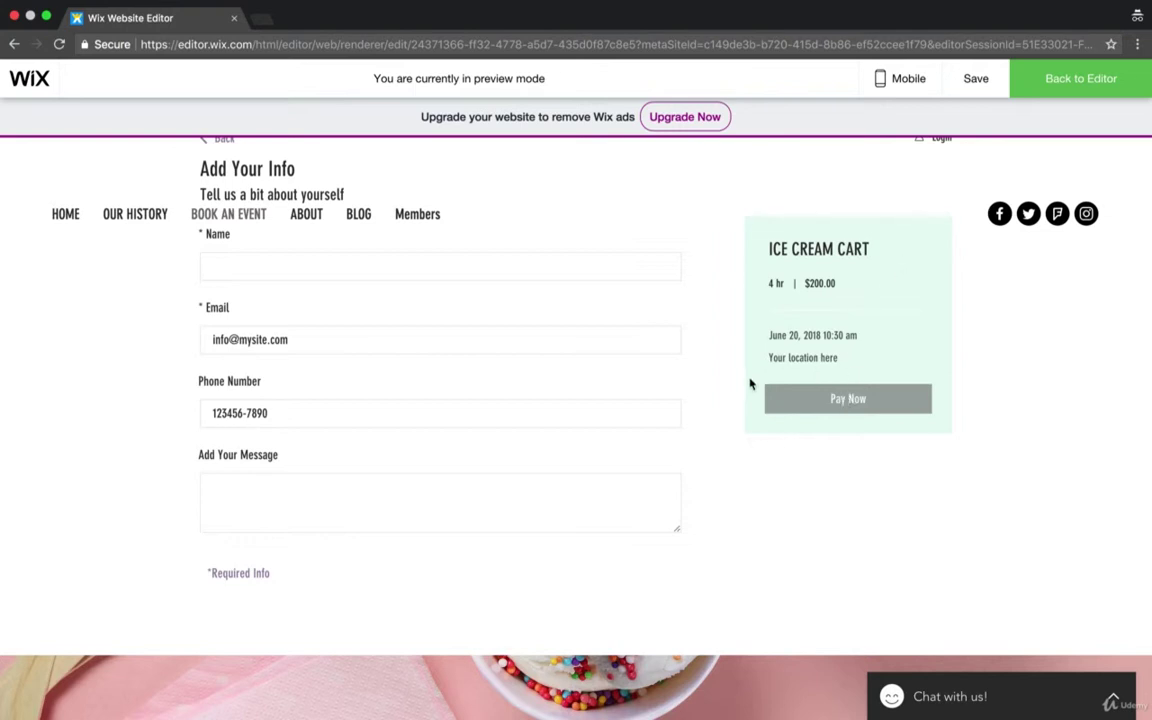
- Fill in the customer details form and submit the test booking
{"action": "scroll", "coordinate": [750, 383], "scroll_direction": "up", "scroll_amount": 2}
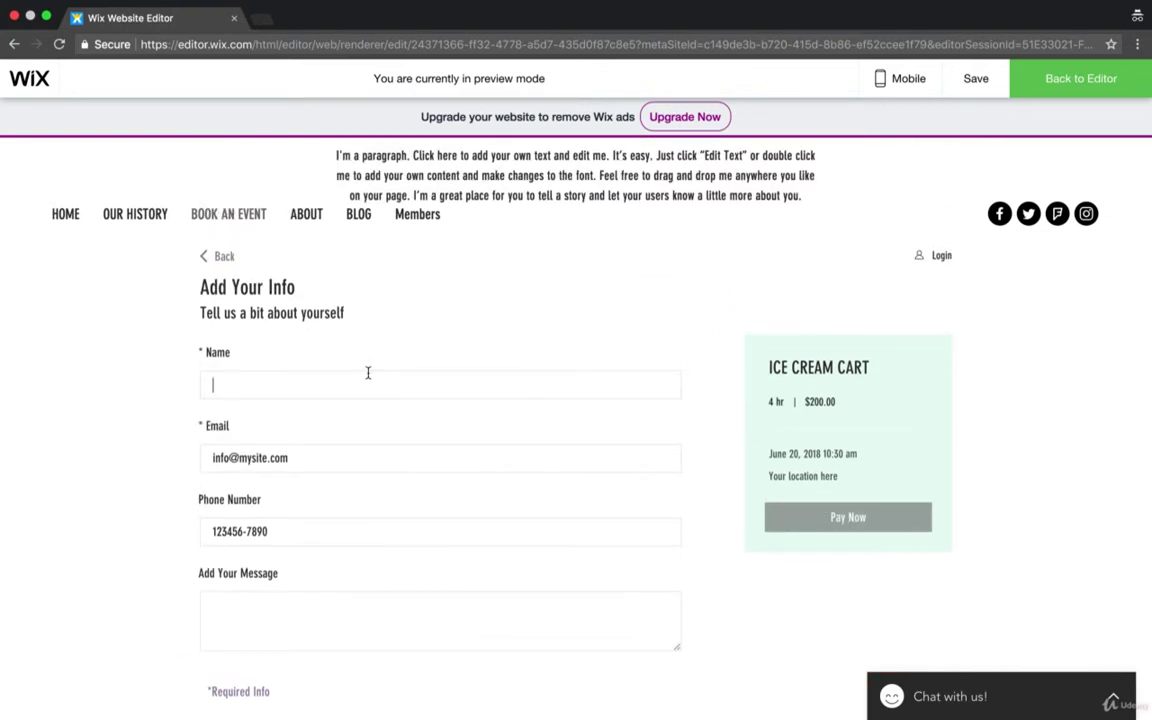
{"action": "type", "text": "Their Name"}
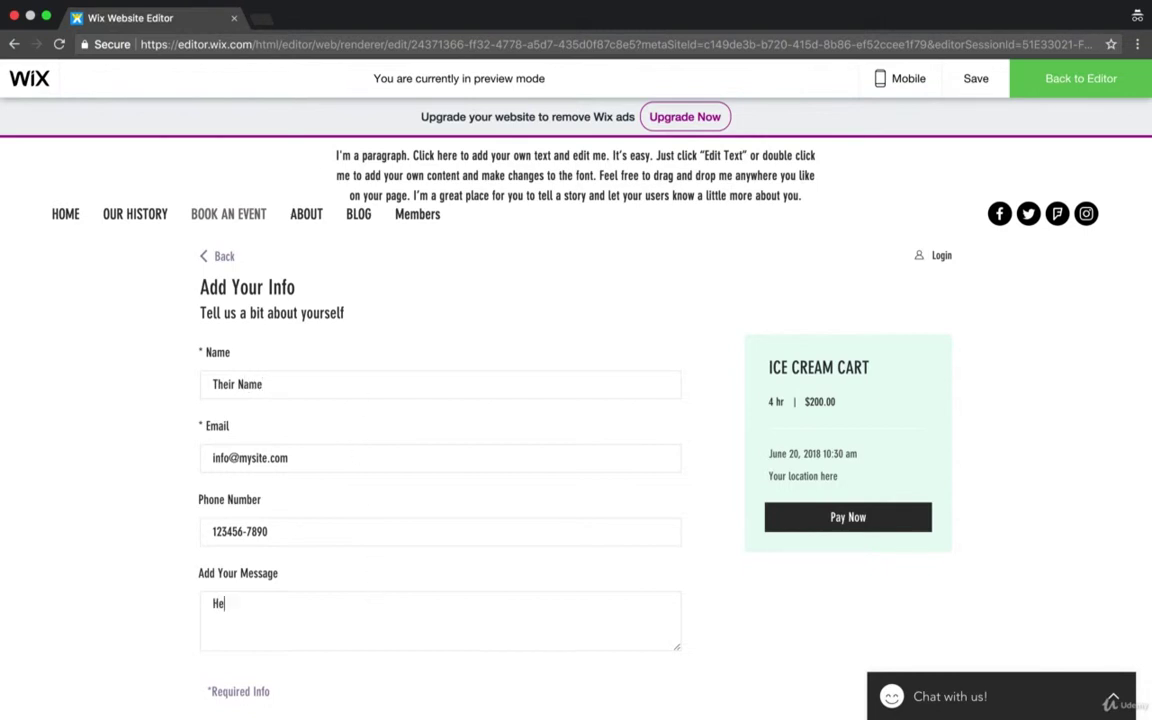
{"action": "left_click", "coordinate": [887, 517]}
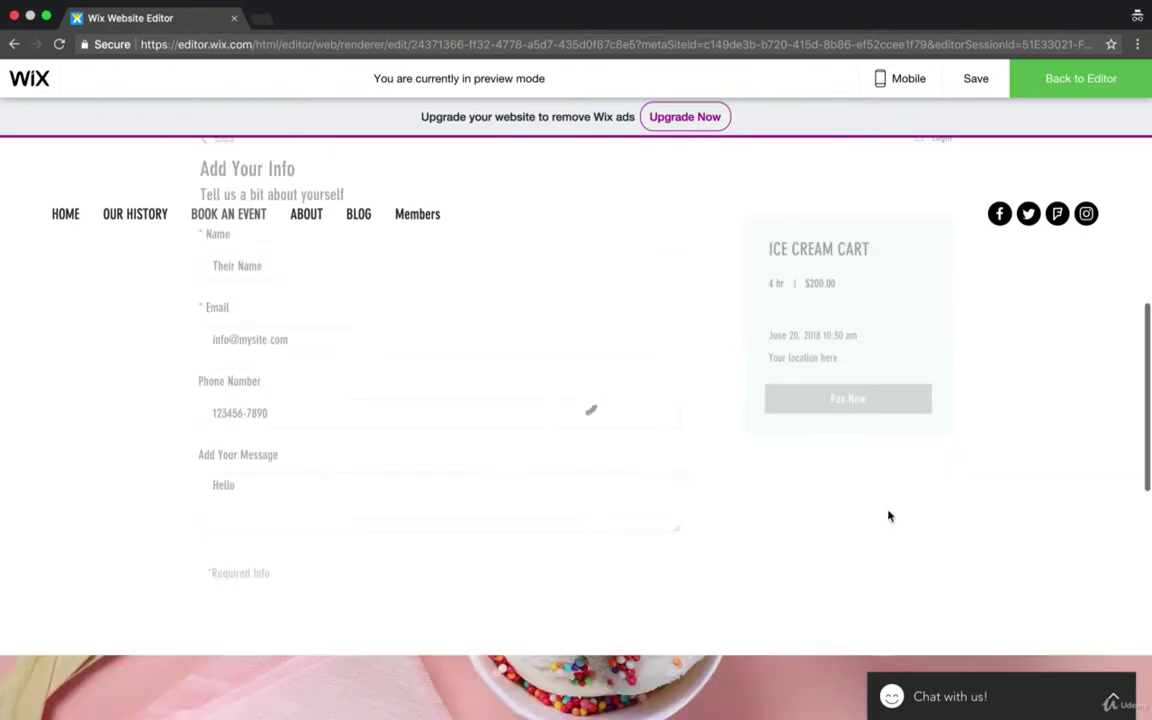
{"action": "scroll", "coordinate": [888, 516], "scroll_direction": "up", "scroll_amount": 2}
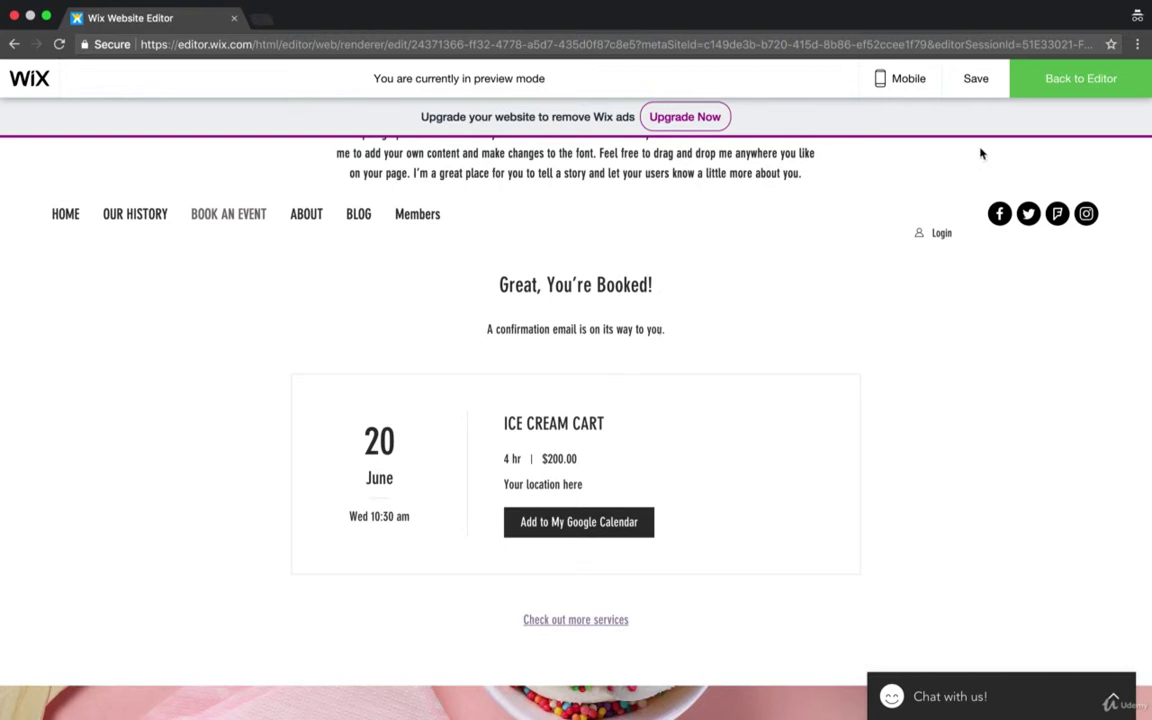
- Back in the editor, open the Bookings widget settings and go to Manage Bookings in the dashboard
{"action": "left_click", "coordinate": [1061, 79]}
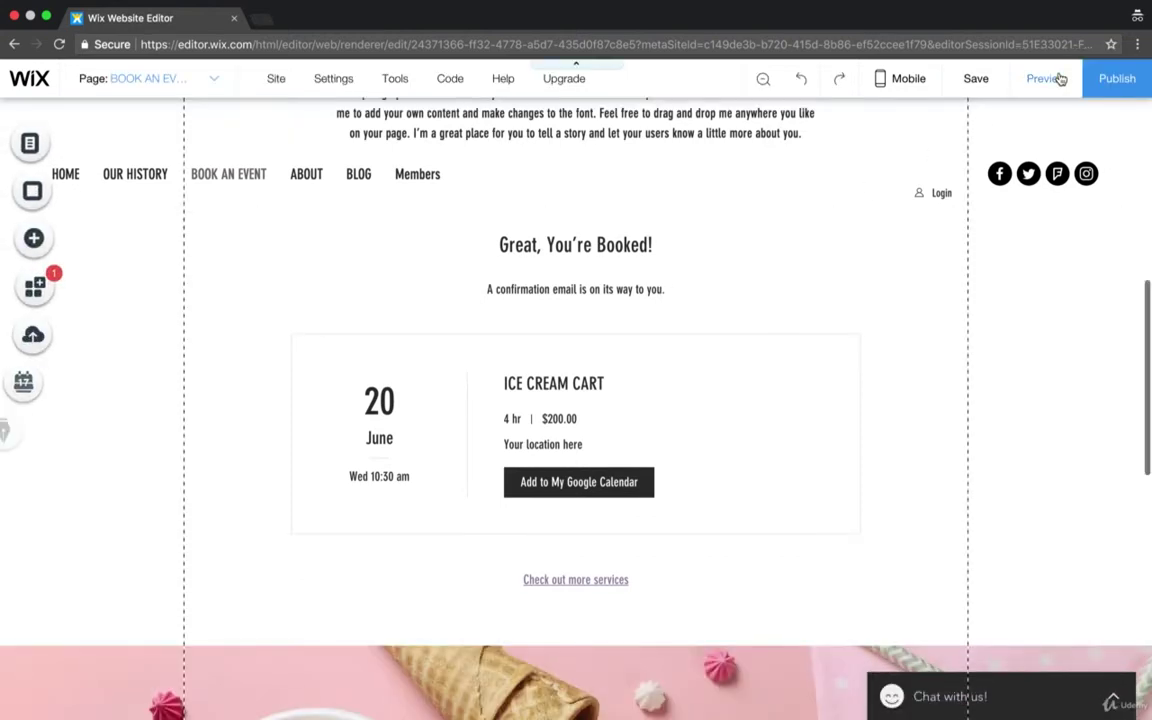
{"action": "left_click", "coordinate": [505, 382]}
{"action": "left_click", "coordinate": [650, 381]}
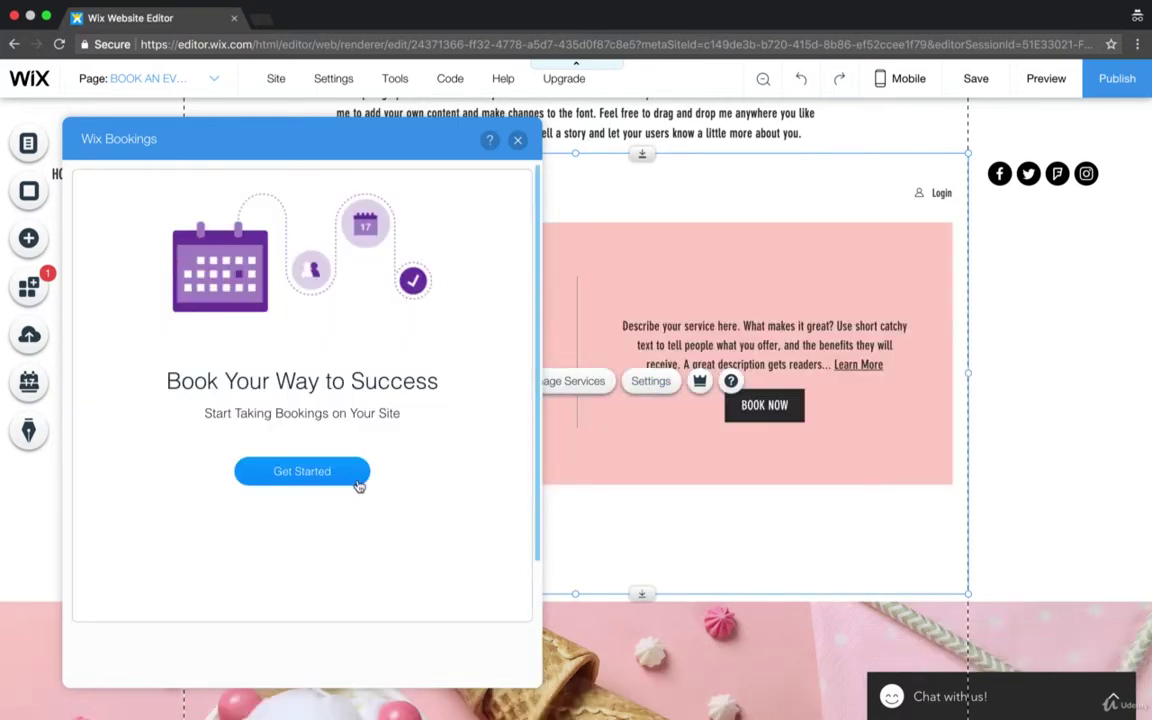
{"action": "left_click", "coordinate": [339, 478]}
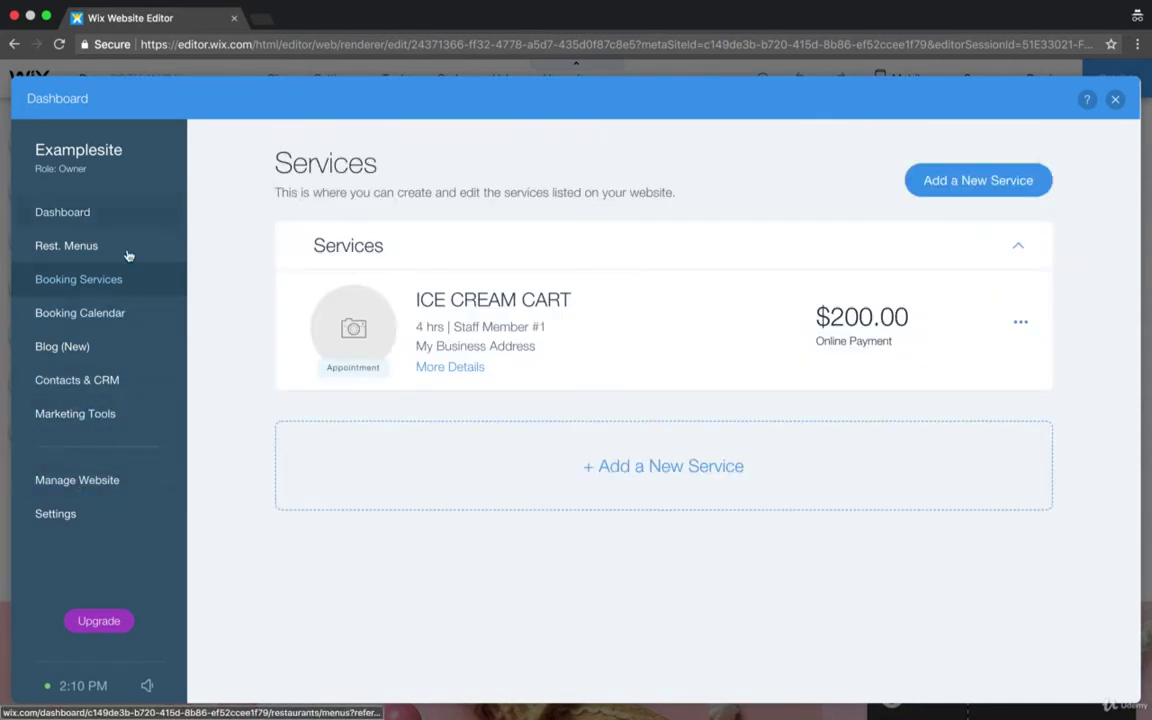
- Open the Ice Cream Cart service in the dashboard and review its details
{"action": "left_click", "coordinate": [1020, 322]}
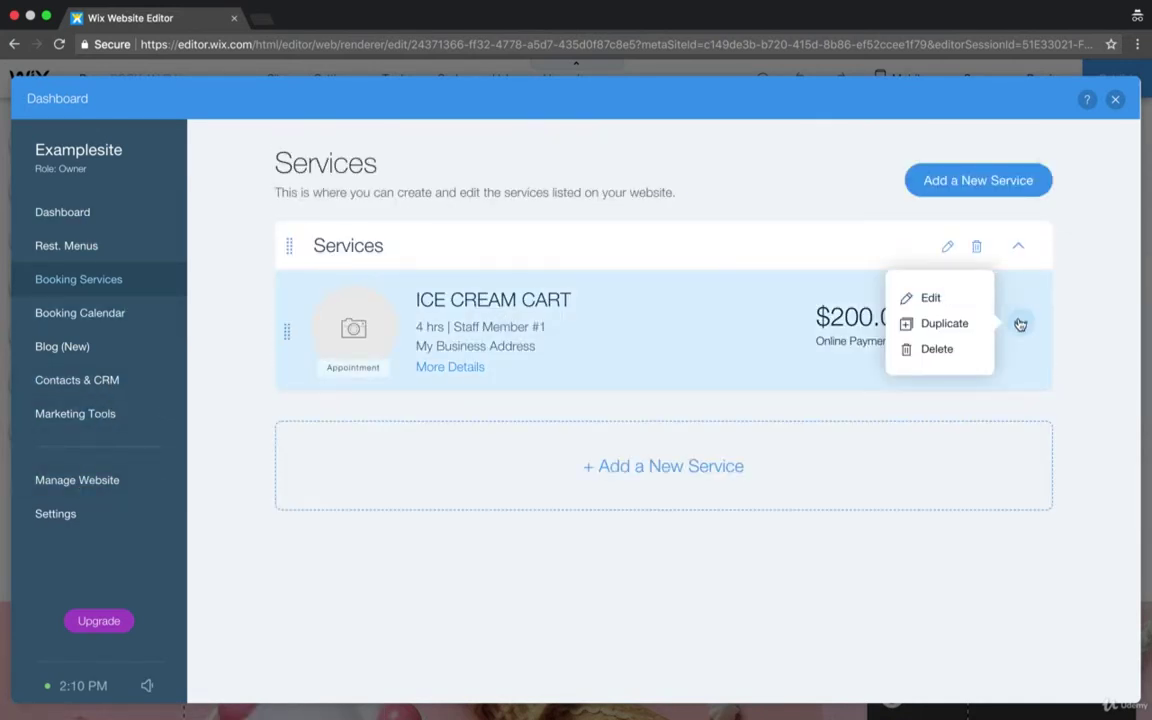
{"action": "left_click", "coordinate": [878, 345]}
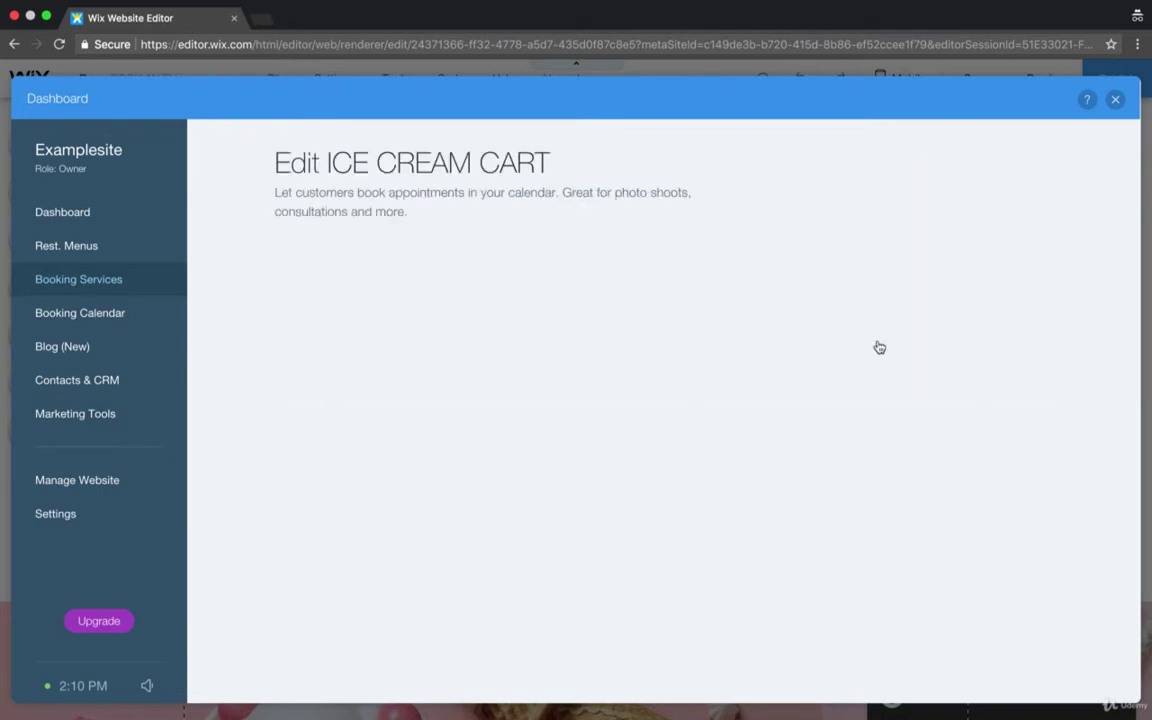
{"action": "scroll", "coordinate": [718, 328], "scroll_direction": "down", "scroll_amount": 2}
{"action": "scroll", "coordinate": [718, 328], "scroll_direction": "down", "scroll_amount": 7}
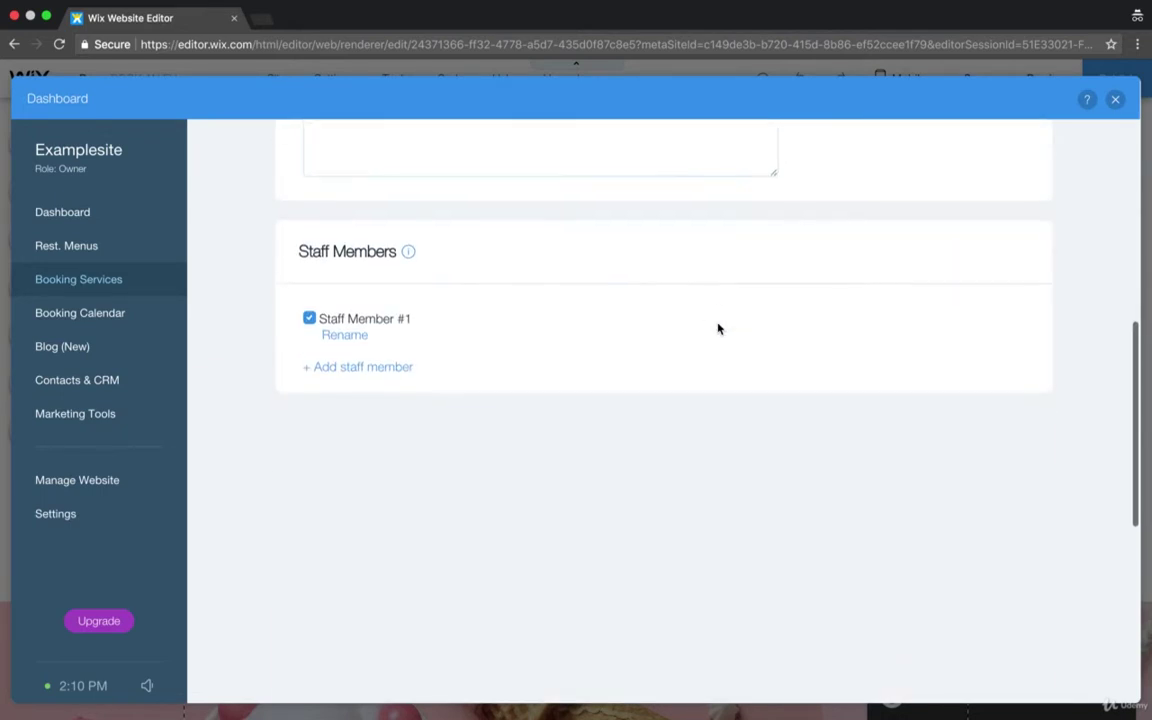
{"action": "scroll", "coordinate": [718, 328], "scroll_direction": "down", "scroll_amount": 1}
{"action": "scroll", "coordinate": [400, 337], "scroll_direction": "down", "scroll_amount": 5}
{"action": "scroll", "coordinate": [400, 337], "scroll_direction": "down", "scroll_amount": 2}
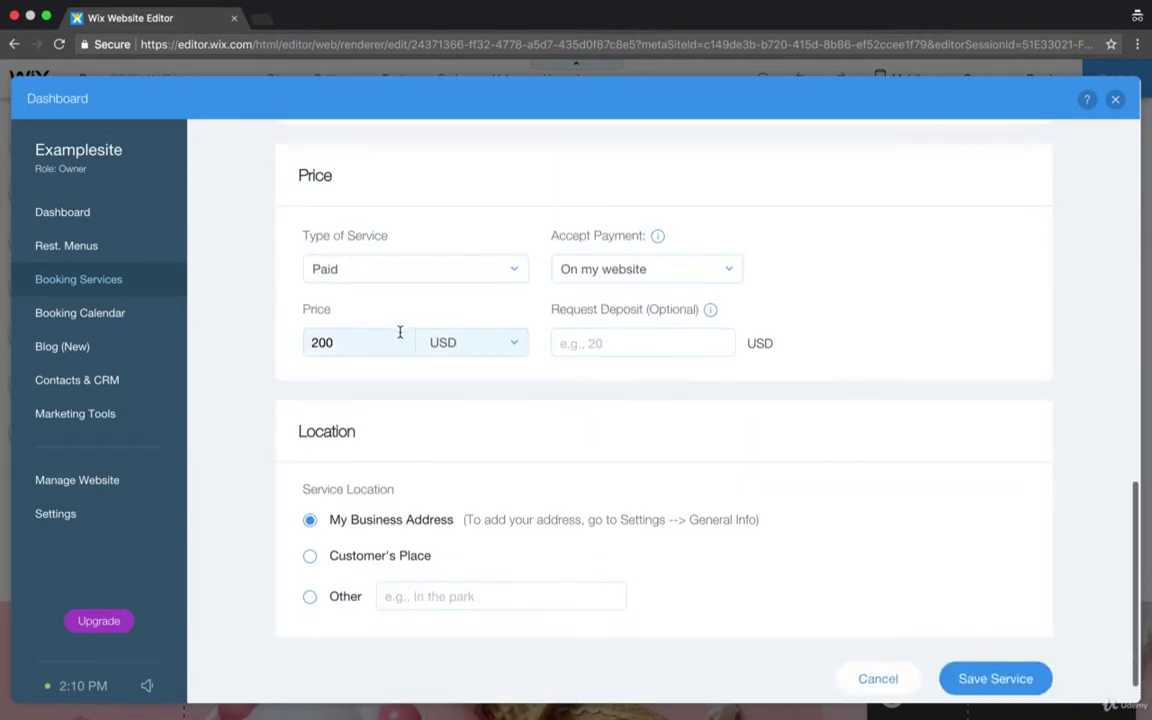
{"action": "scroll", "coordinate": [400, 337], "scroll_direction": "down", "scroll_amount": 1}
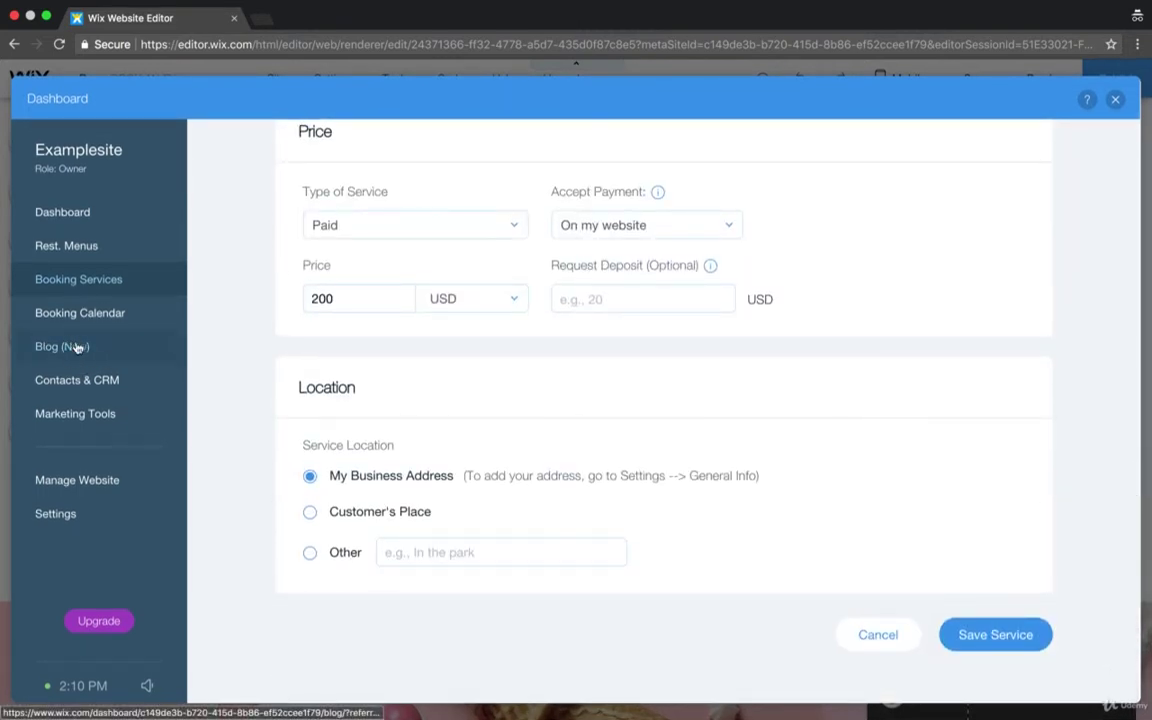
- Look through the dashboard's calendar, blog, services and menus sections, then close the dashboard
{"action": "left_click", "coordinate": [109, 316]}
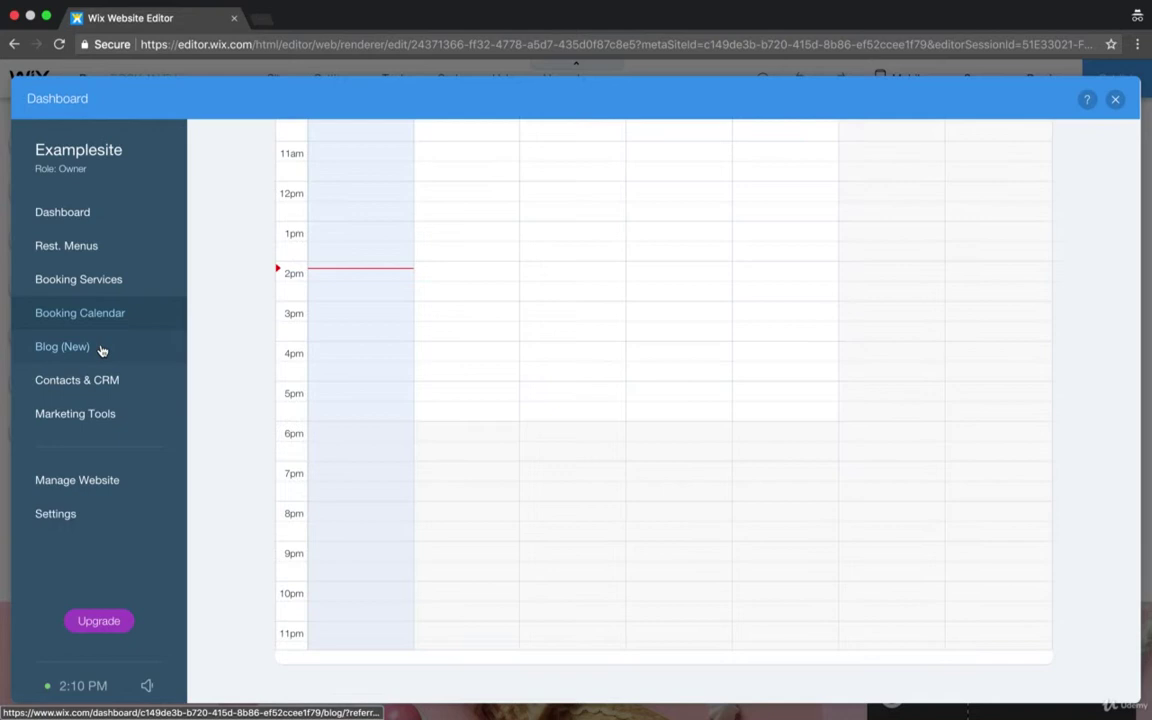
{"action": "left_click", "coordinate": [103, 348]}
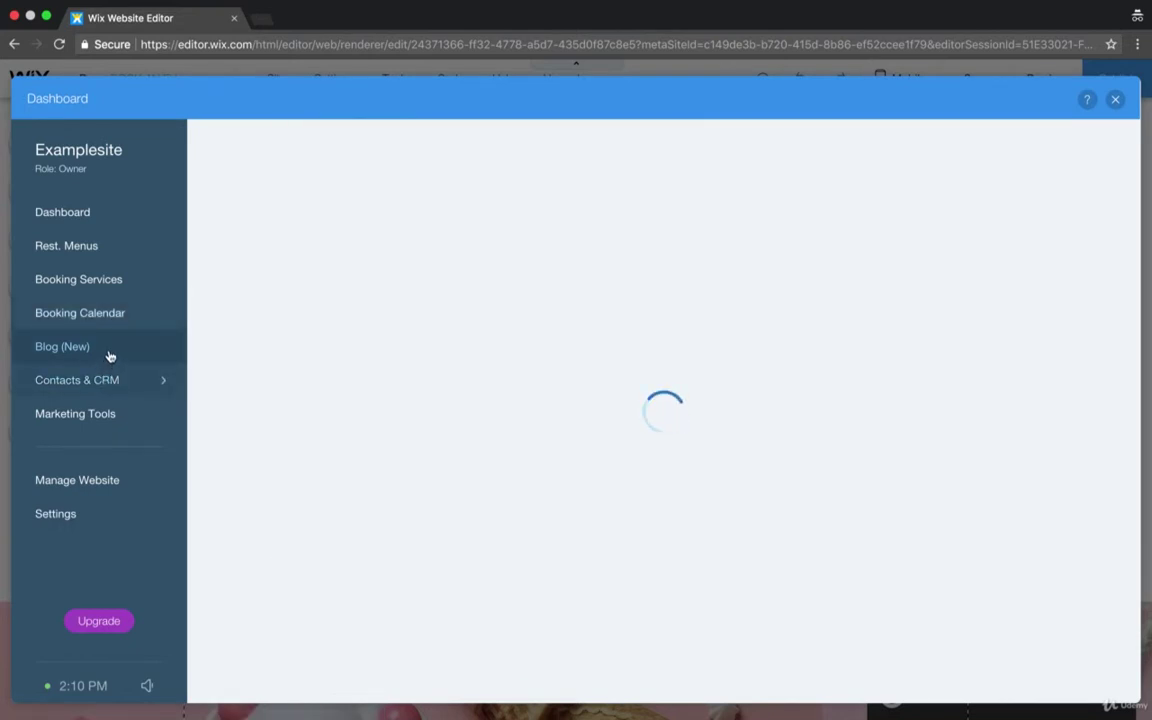
{"action": "left_click", "coordinate": [87, 274]}
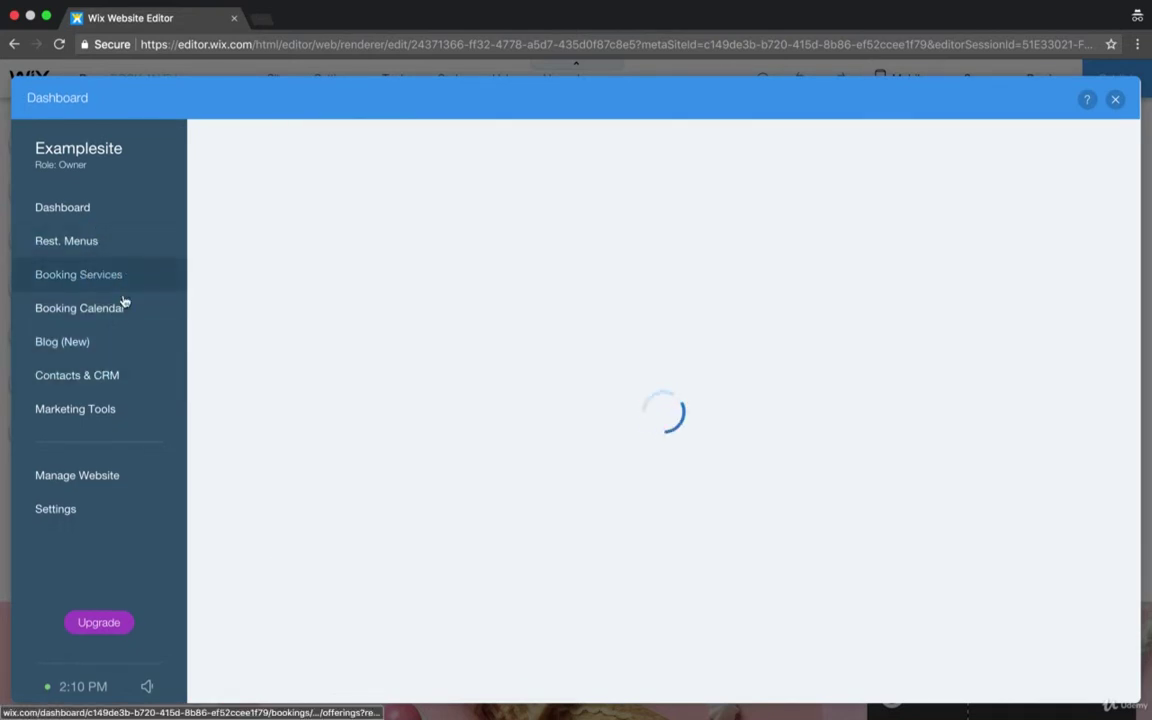
{"action": "left_click", "coordinate": [140, 240]}
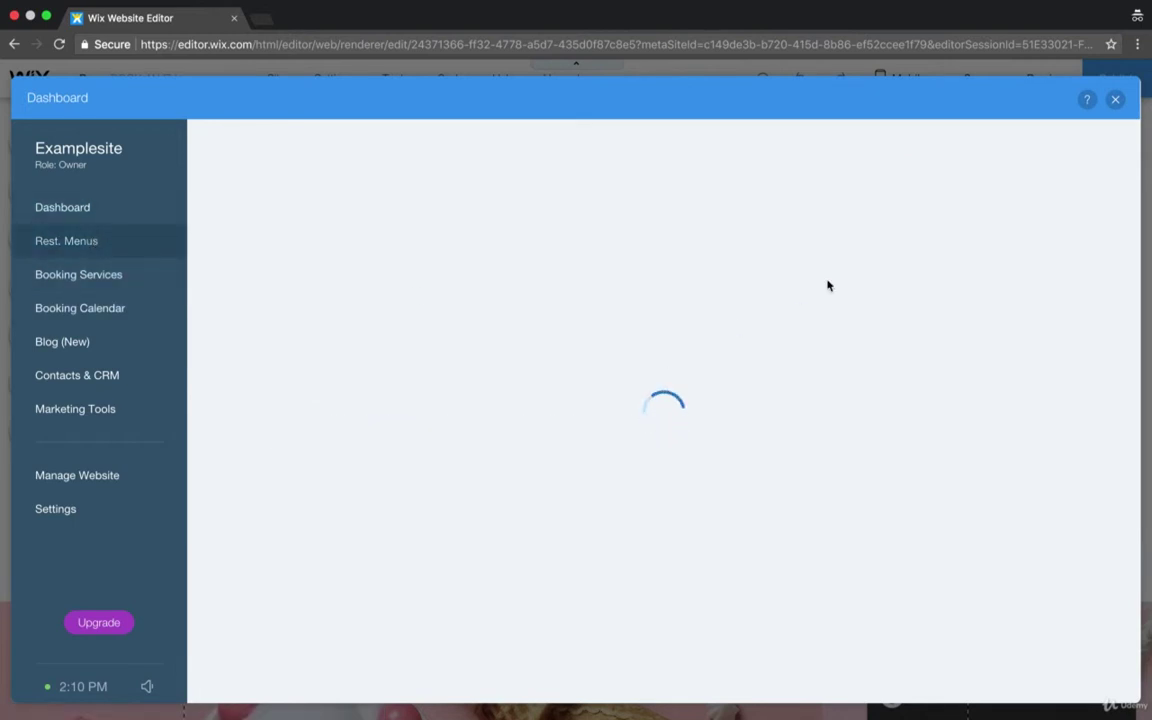
{"action": "left_click", "coordinate": [1114, 101]}
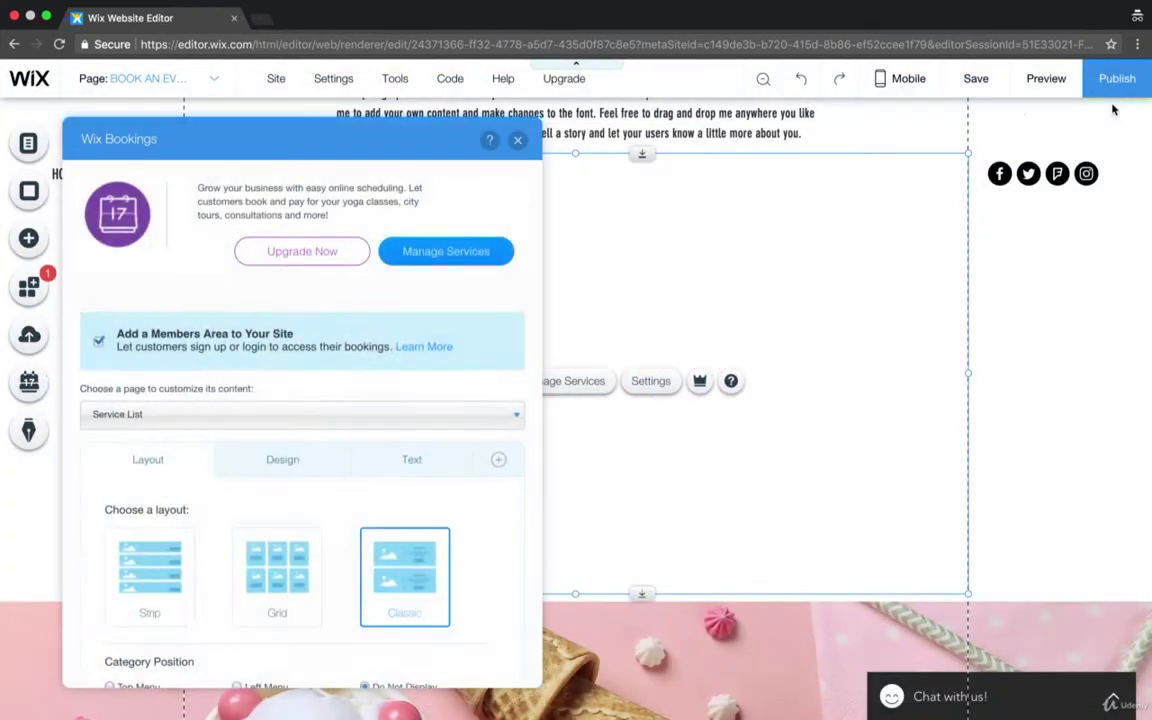
- Search the Wix App Market for 'Paypal'
{"action": "left_click", "coordinate": [29, 286]}
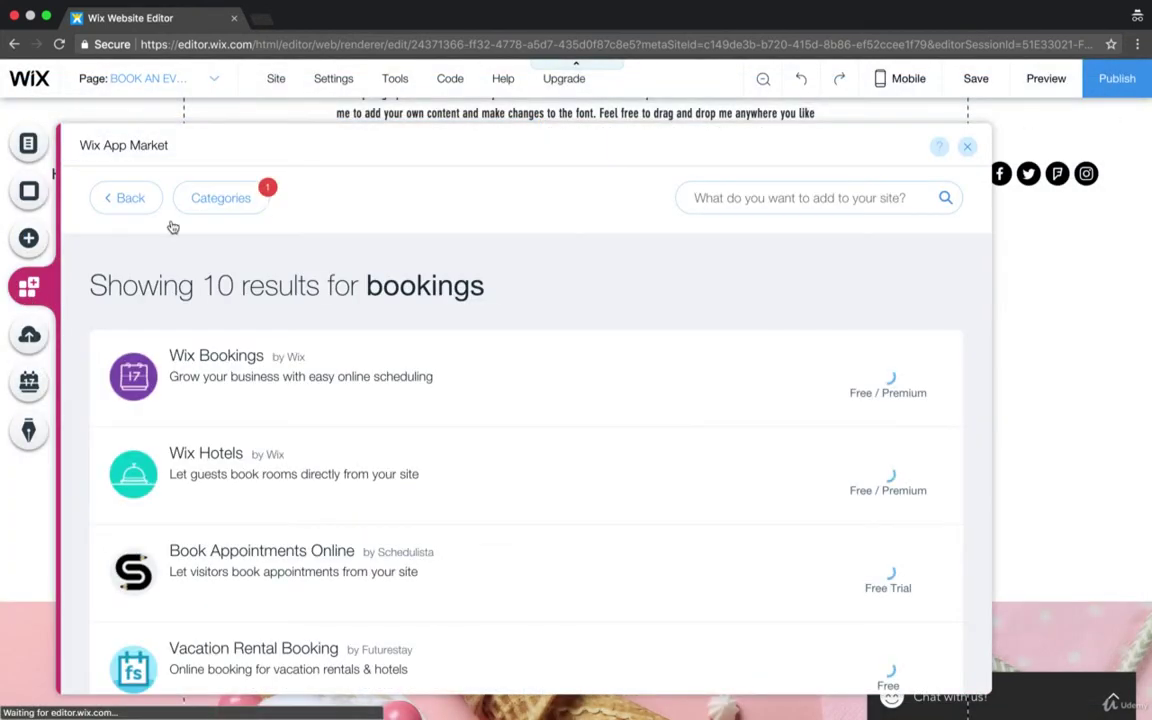
{"action": "left_click", "coordinate": [738, 190]}
{"action": "type", "text": "P"}
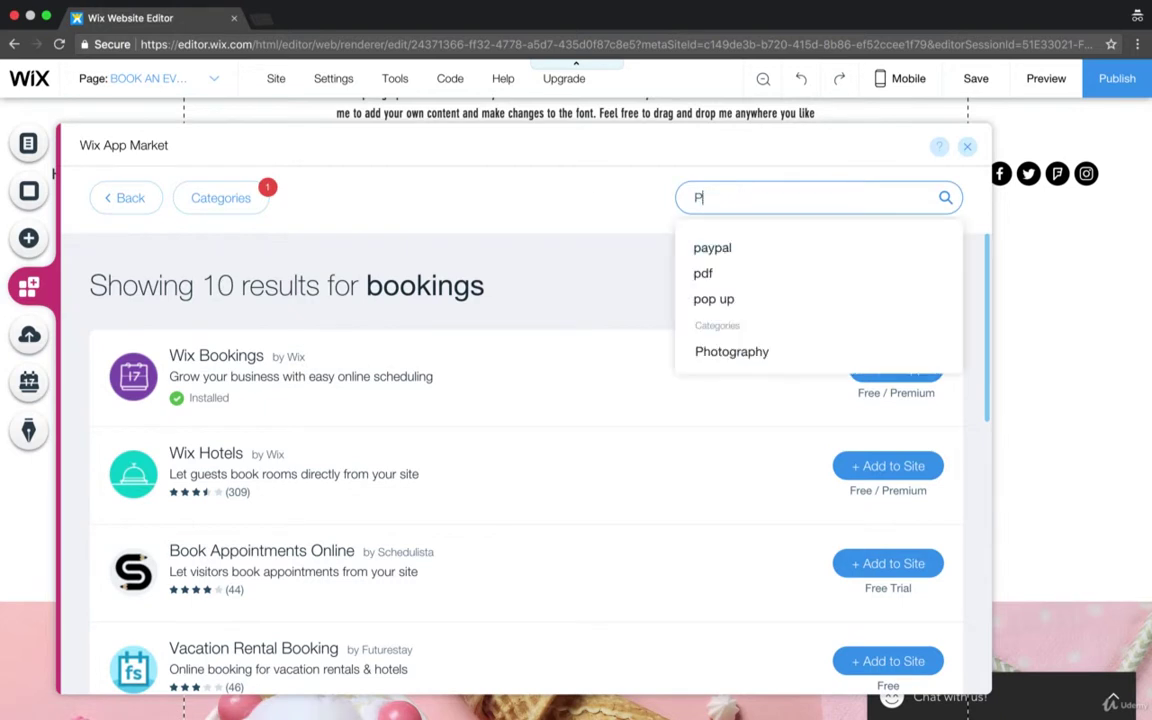
{"action": "type", "text": "aypal"}
{"action": "key", "text": "Return"}
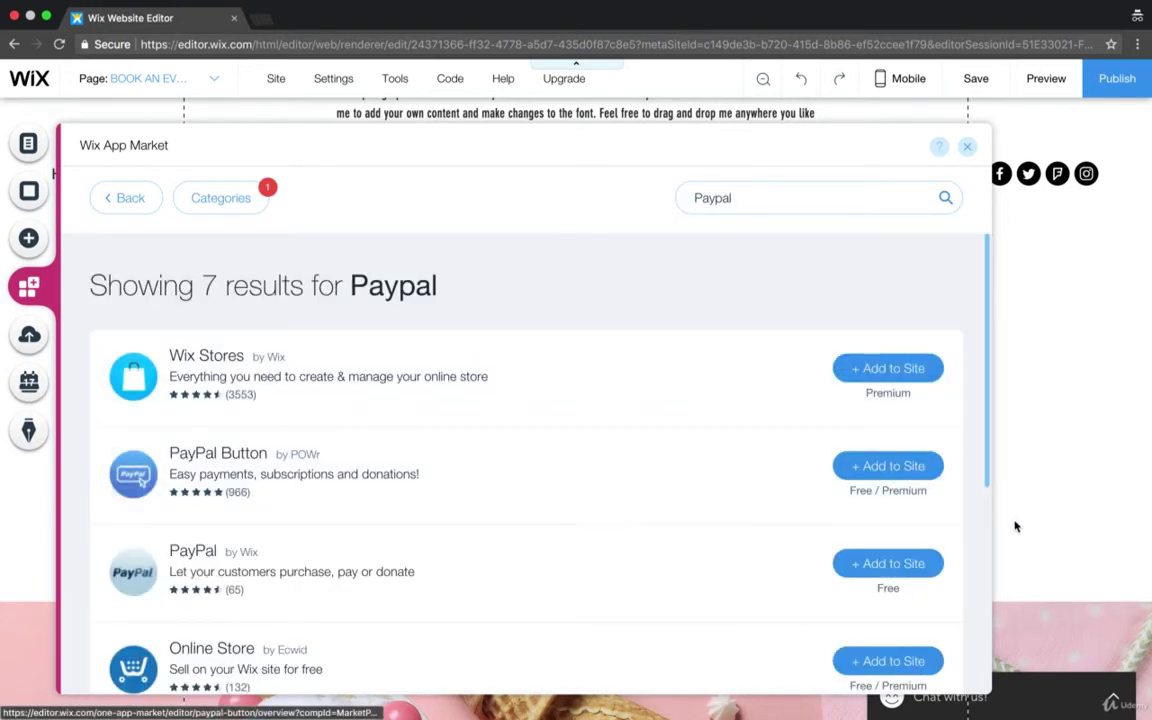
- Review the PayPal Button result, close the App Market, and reopen it to the Paypal results
{"action": "left_click", "coordinate": [928, 474]}
{"action": "scroll", "coordinate": [660, 534], "scroll_direction": "down", "scroll_amount": 1}
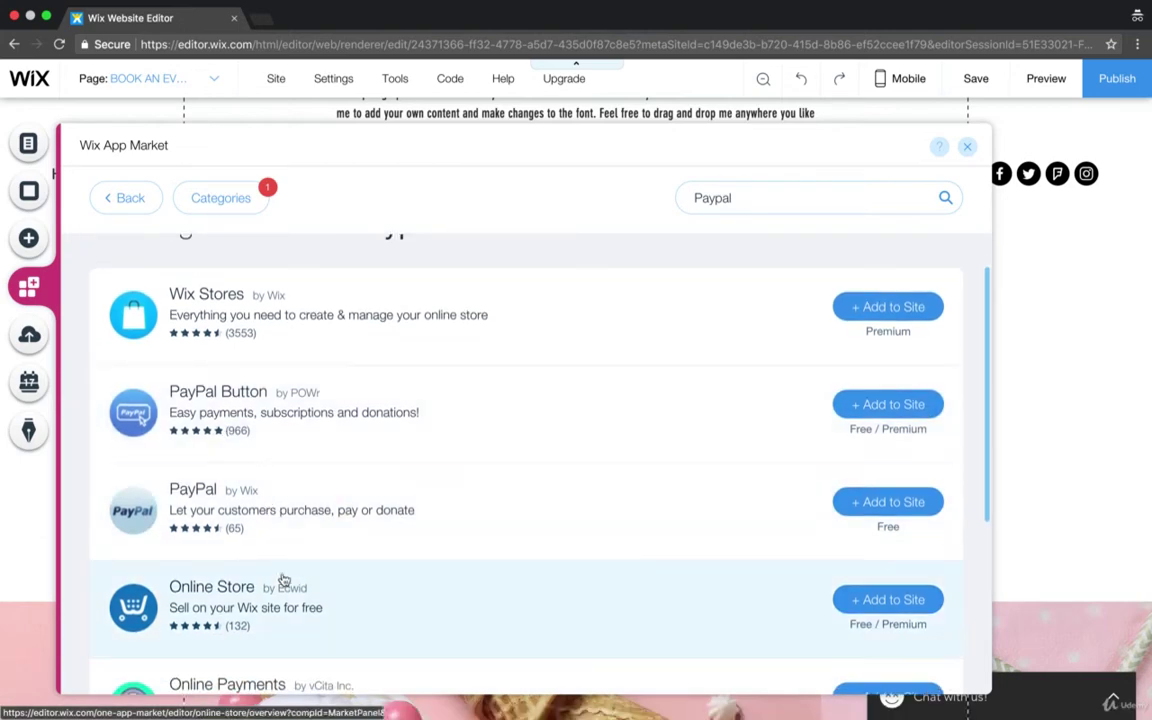
{"action": "scroll", "coordinate": [260, 590], "scroll_direction": "down", "scroll_amount": 3}
{"action": "scroll", "coordinate": [257, 594], "scroll_direction": "down", "scroll_amount": 3}
{"action": "scroll", "coordinate": [257, 594], "scroll_direction": "up", "scroll_amount": 5}
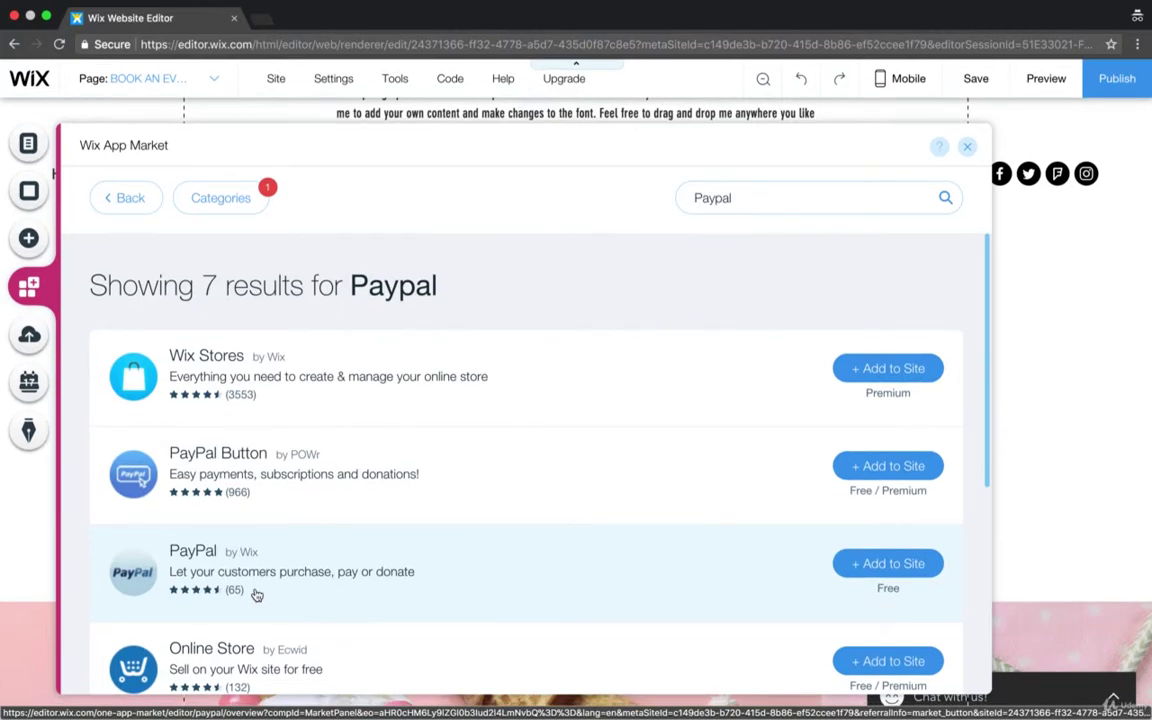
{"action": "left_click", "coordinate": [967, 147]}
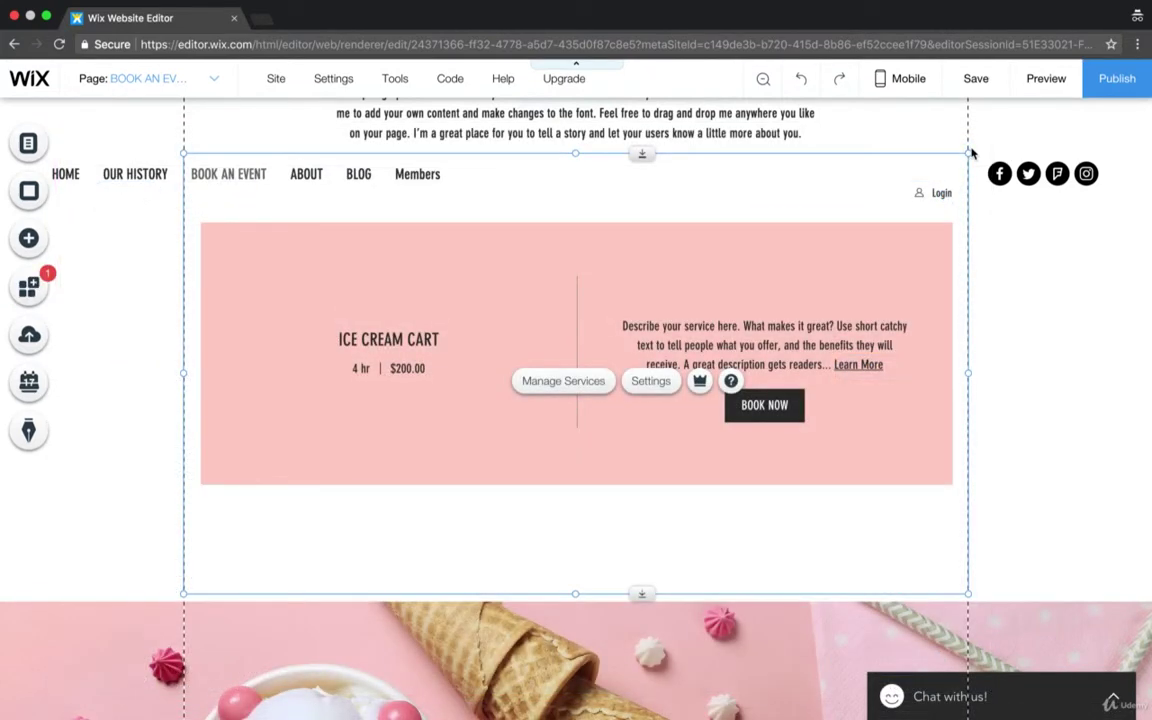
{"action": "scroll", "coordinate": [684, 442], "scroll_direction": "up", "scroll_amount": 2}
{"action": "scroll", "coordinate": [686, 481], "scroll_direction": "up", "scroll_amount": 5}
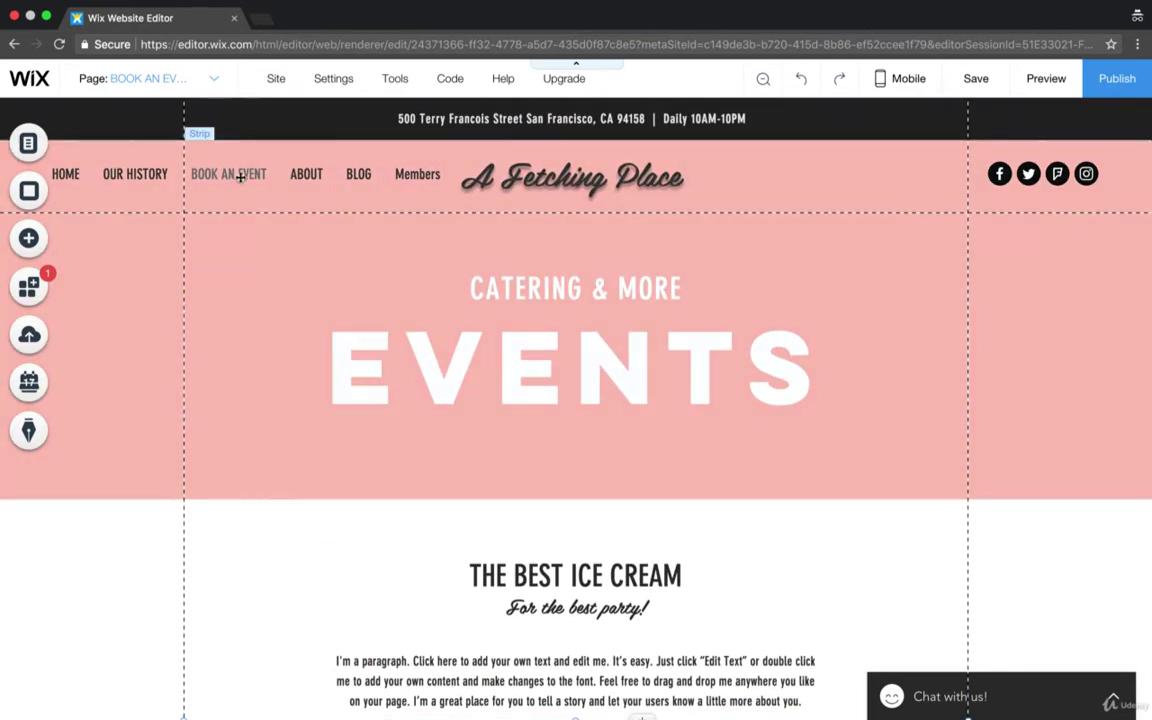
{"action": "left_click", "coordinate": [28, 287]}
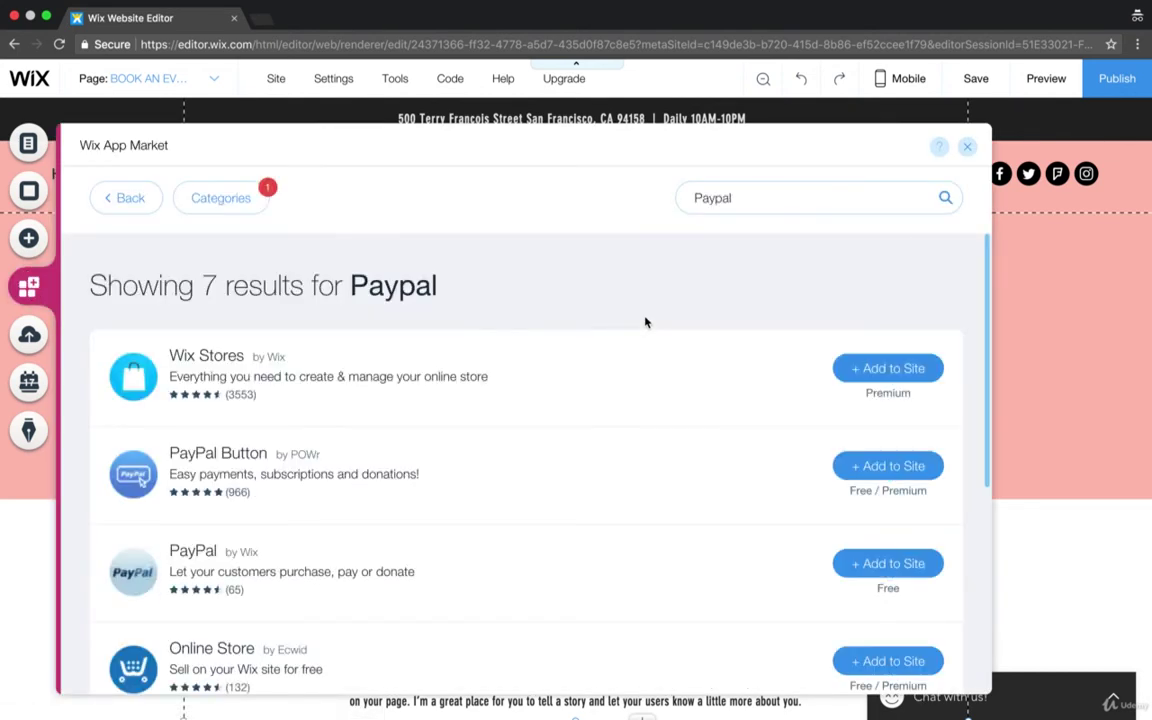